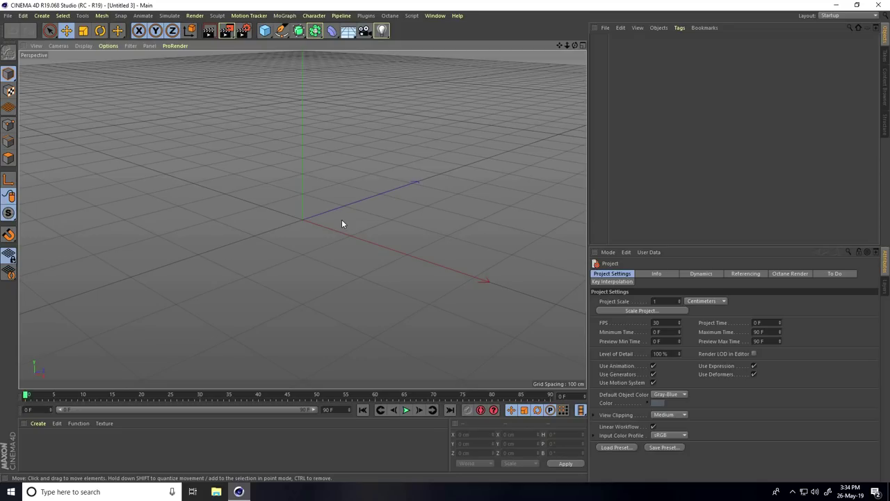
Step: Add a 400 cm plane and display it with Gouraud Shading (Lines)
left_click_drag(265, 30, 354, 63)
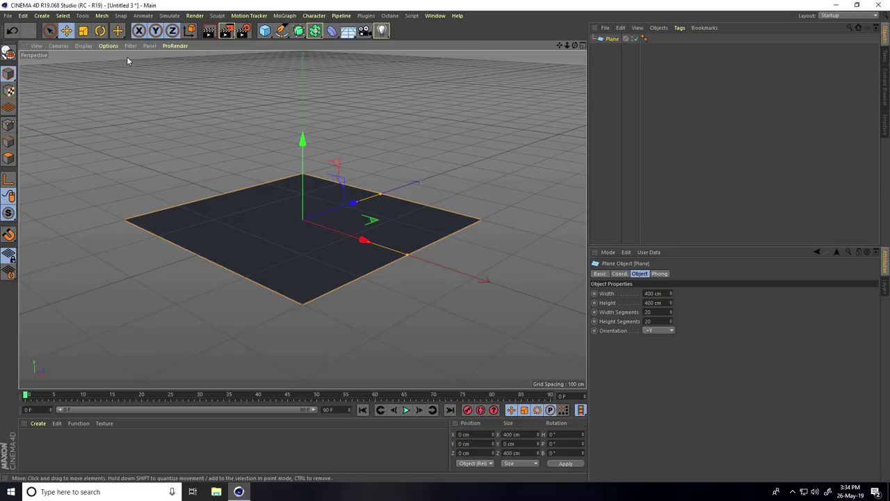
left_click(84, 46)
left_click(92, 64)
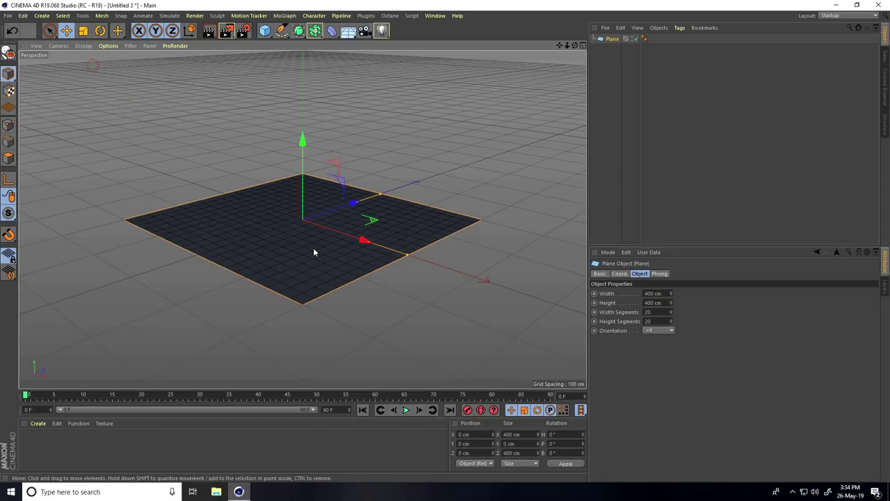
left_click_drag(312, 247, 306, 230, "alt")
scroll(313, 216, "up", 4)
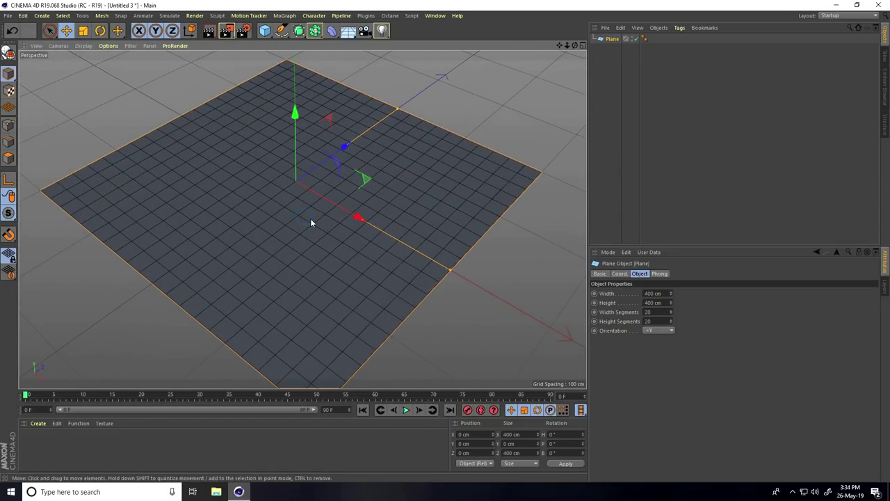
Step: Subdivide the plane 100 by 100 segments and raise it to about 149 cm in Y
left_click(655, 313)
type("100")
key("Tab")
key("Return")
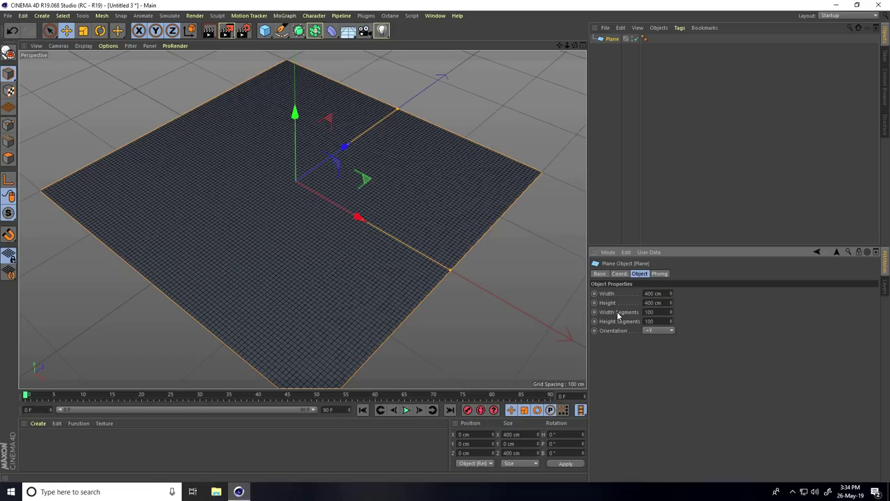
left_click_drag(326, 301, 314, 208, "alt")
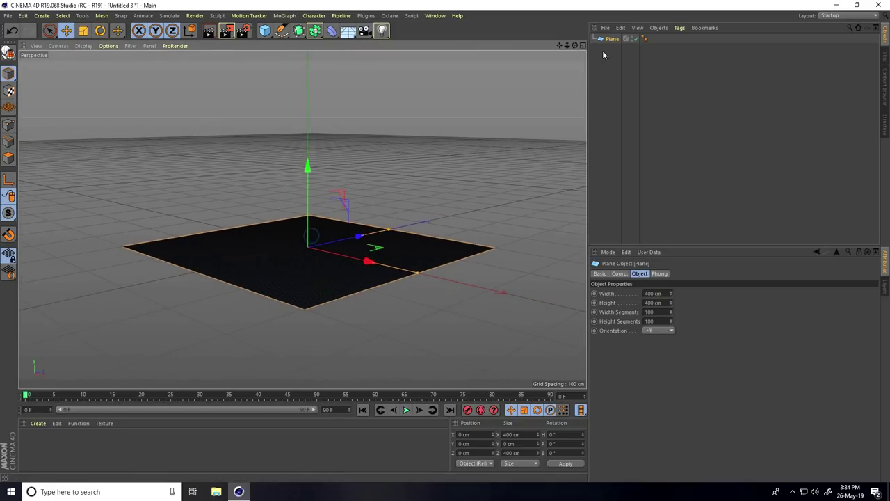
left_click_drag(308, 167, 333, 151)
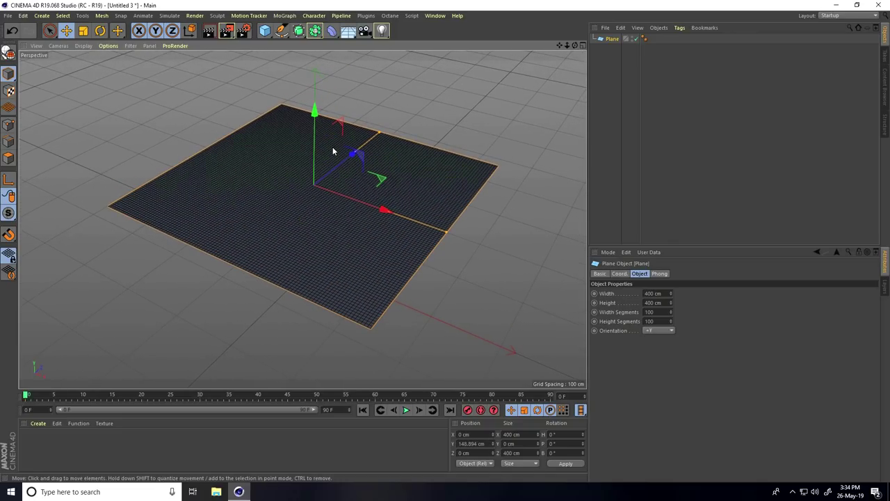
Step: Add a Jiggle deformer as a child of Plane with Springs set to 0
left_click(332, 31)
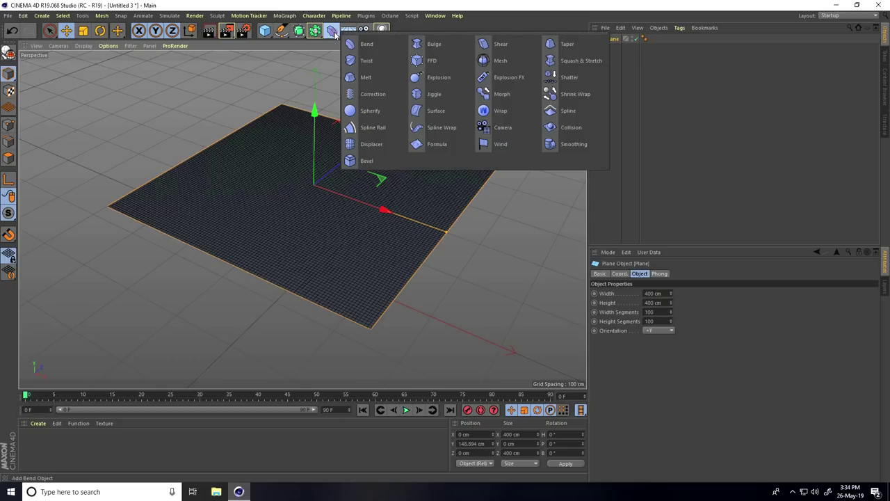
left_click(445, 98)
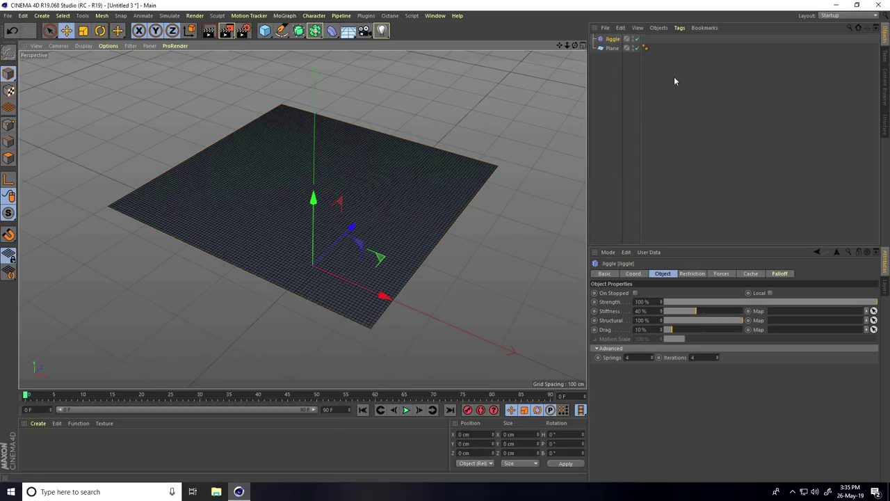
left_click_drag(609, 42, 612, 49)
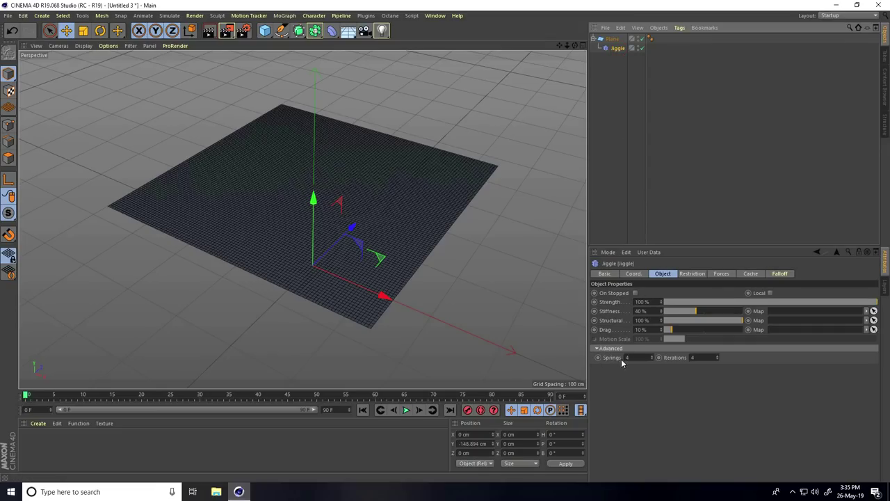
left_click(639, 357)
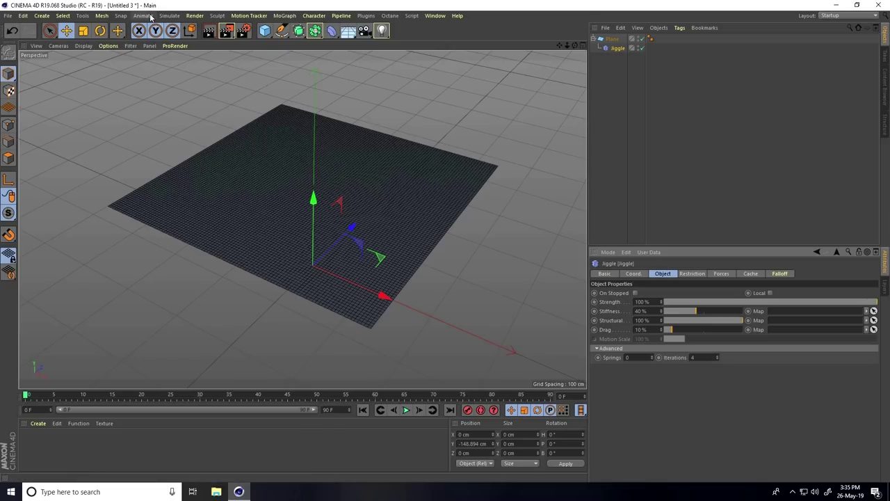
Step: Add a Turbulence force from Simulate > Particles
left_click(168, 16)
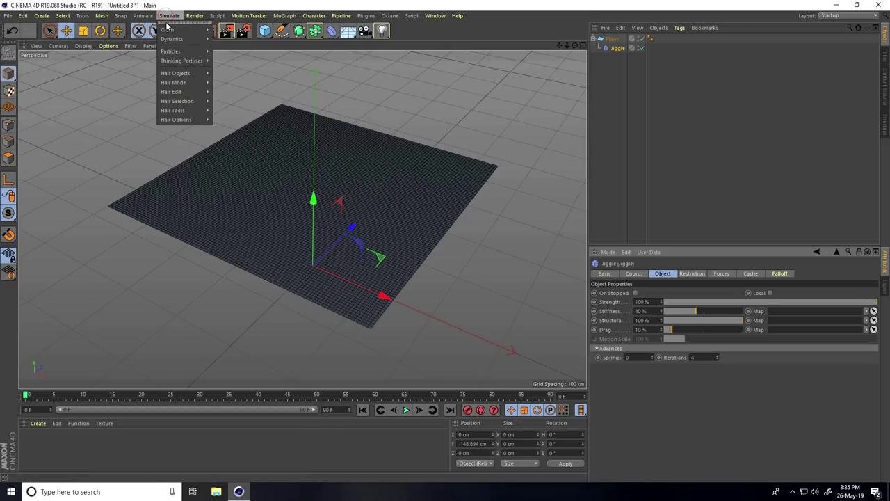
mouse_move(182, 51)
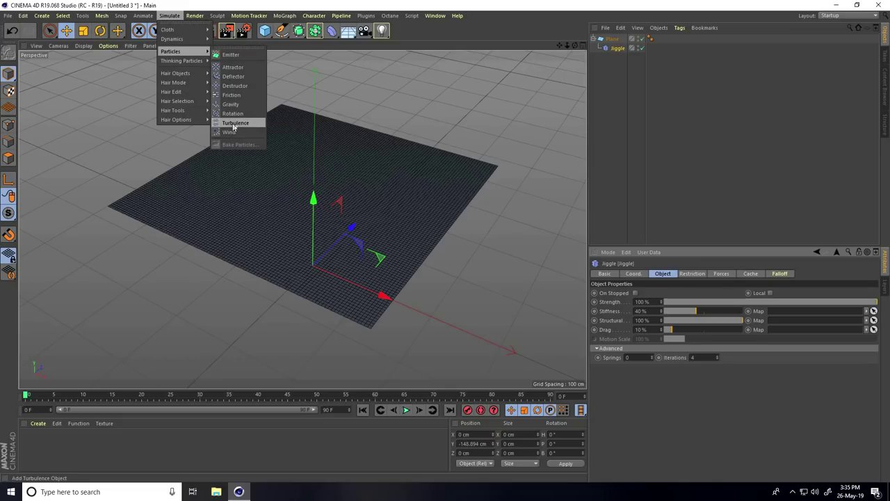
left_click(235, 123)
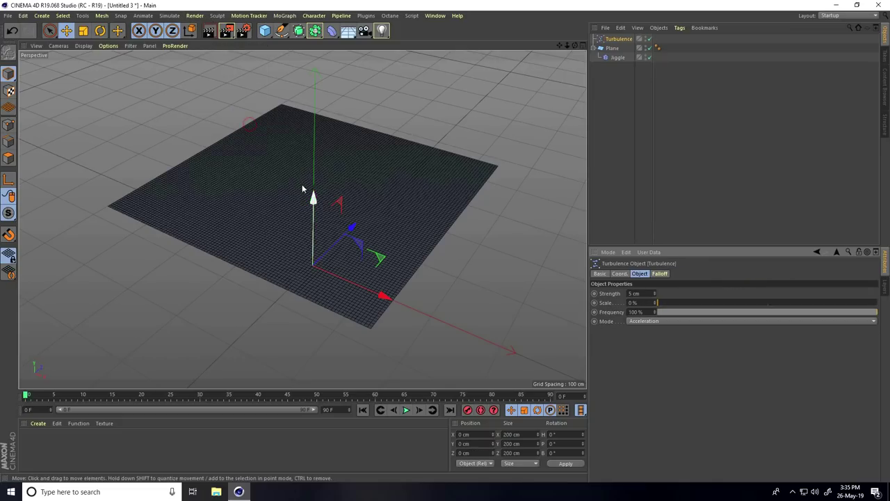
left_click_drag(304, 189, 376, 220, "alt")
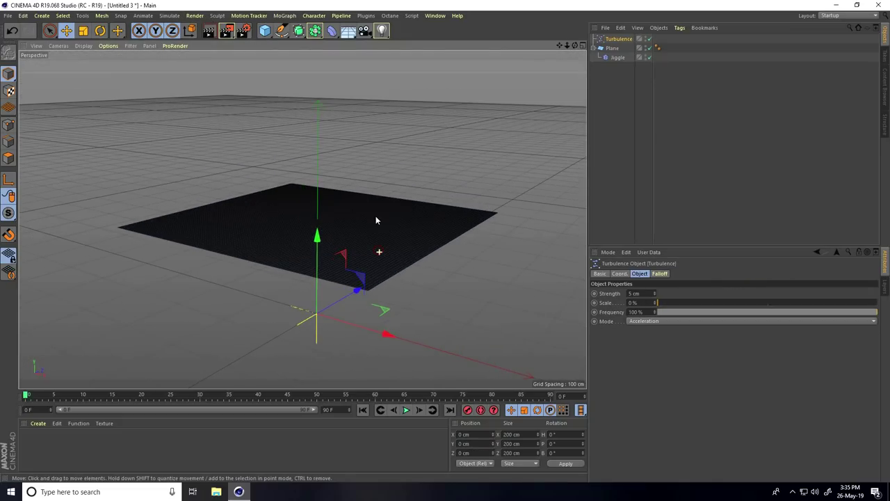
Step: Link the Turbulence into the Jiggle deformer's Forces list
left_click(619, 59)
left_click(720, 274)
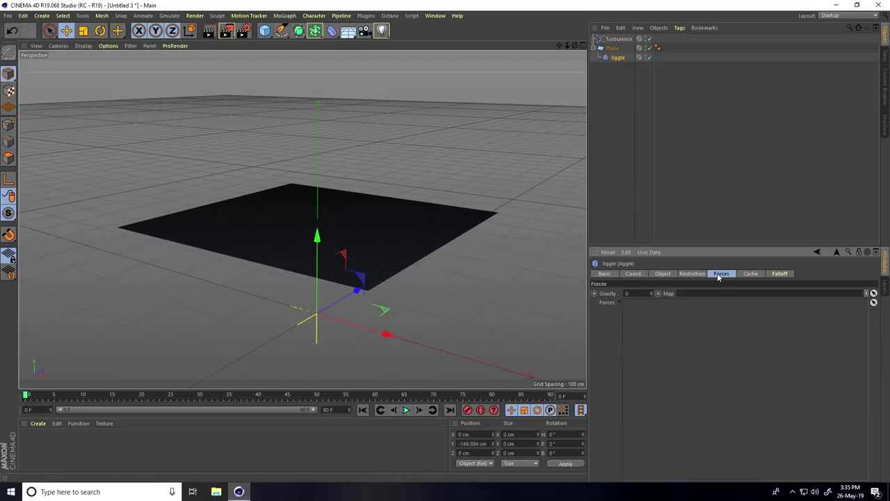
left_click(615, 42)
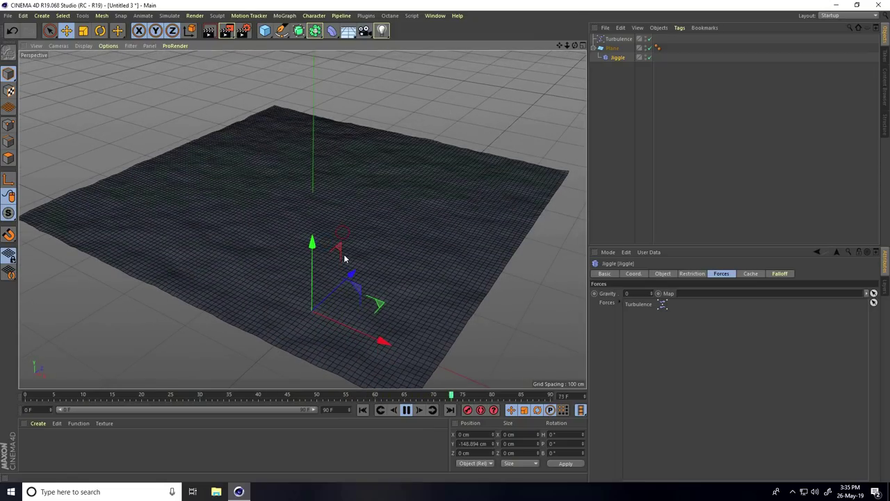
Step: Give the Turbulence 20 cm strength and 20% scale, then replay the animation from the start
left_click(407, 410)
left_click(619, 39)
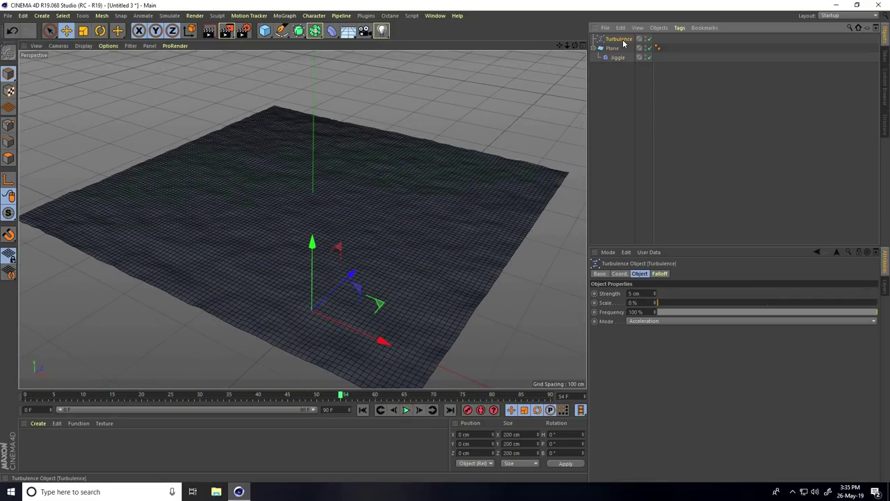
left_click(633, 294)
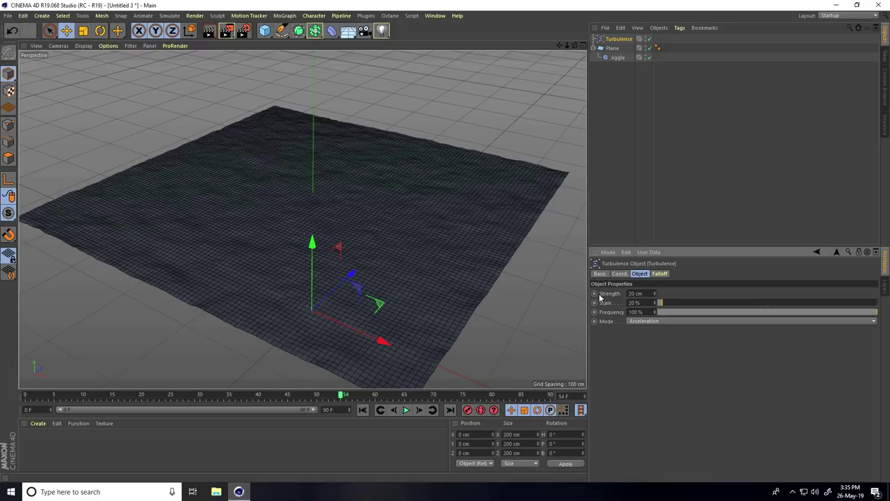
left_click(363, 410)
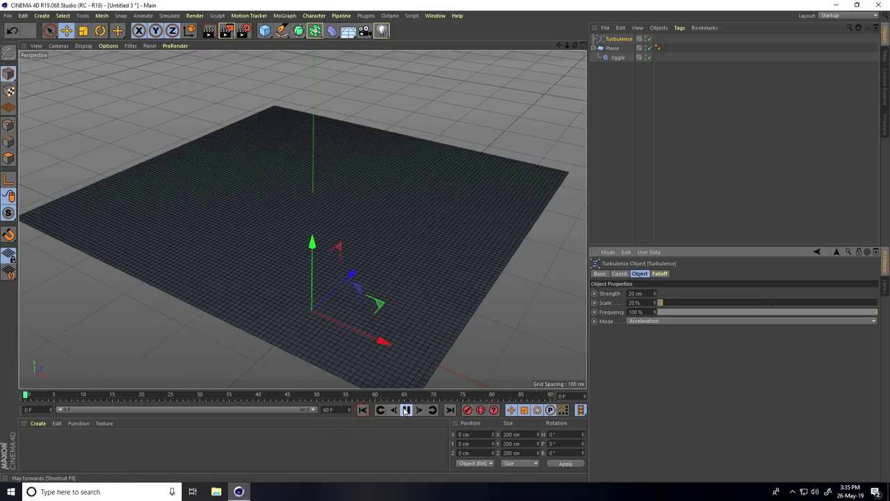
left_click(407, 410)
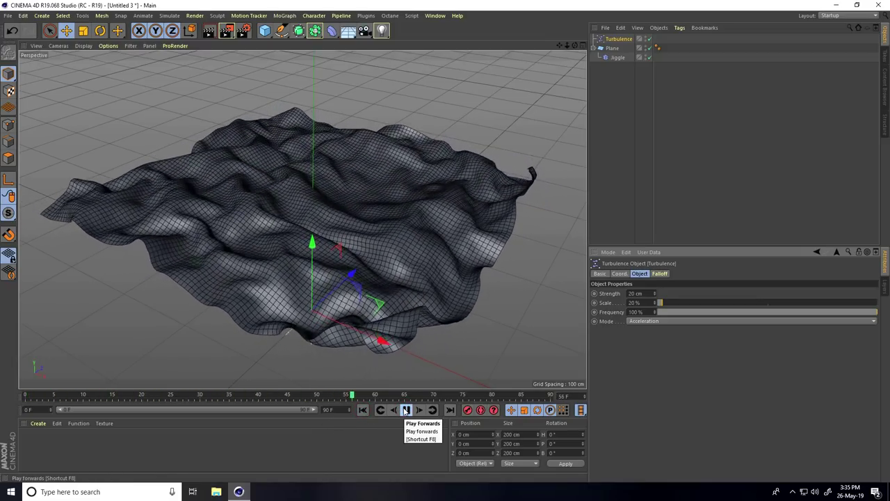
Step: Extend the animation to 500 frames and preview the crumpling cloth up to frame 180
left_click(338, 409)
type("500")
key("Return")
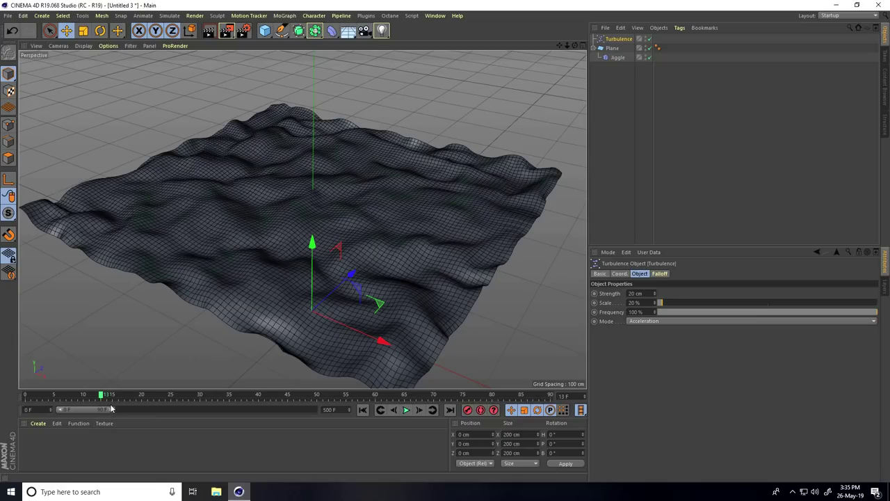
left_click_drag(111, 409, 317, 409)
left_click(363, 410)
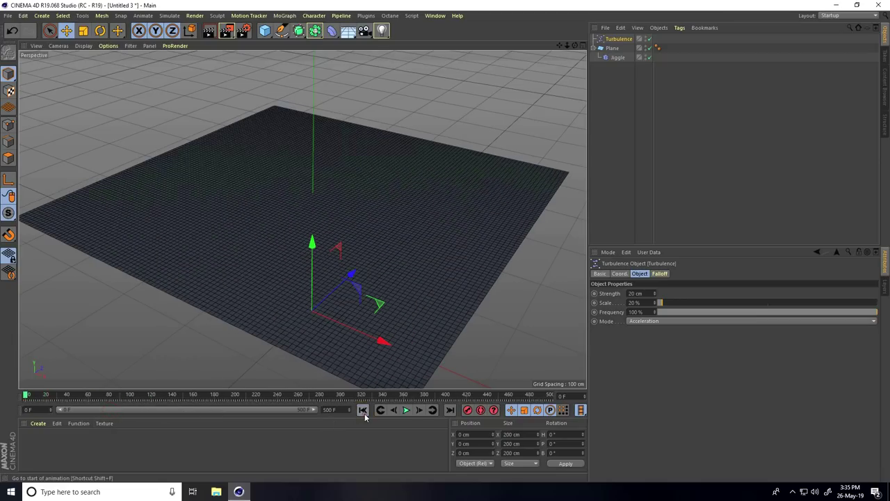
left_click(406, 410)
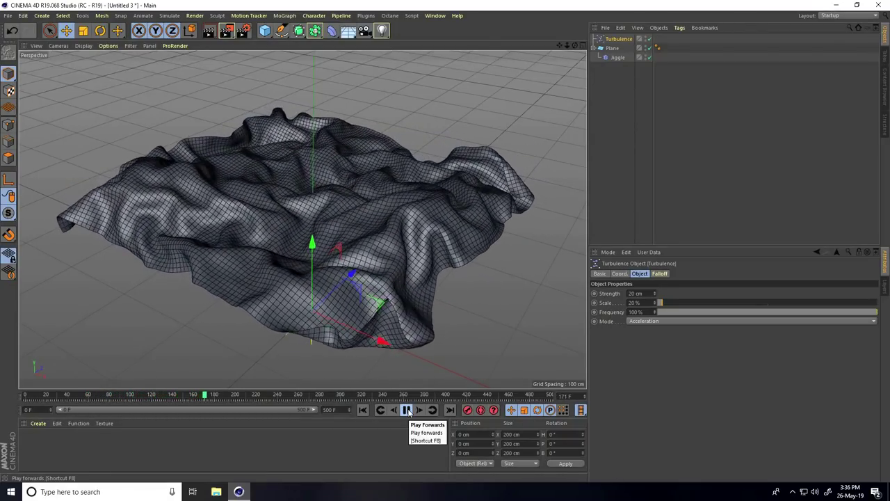
left_click(408, 410)
left_click_drag(334, 361, 315, 214, "alt")
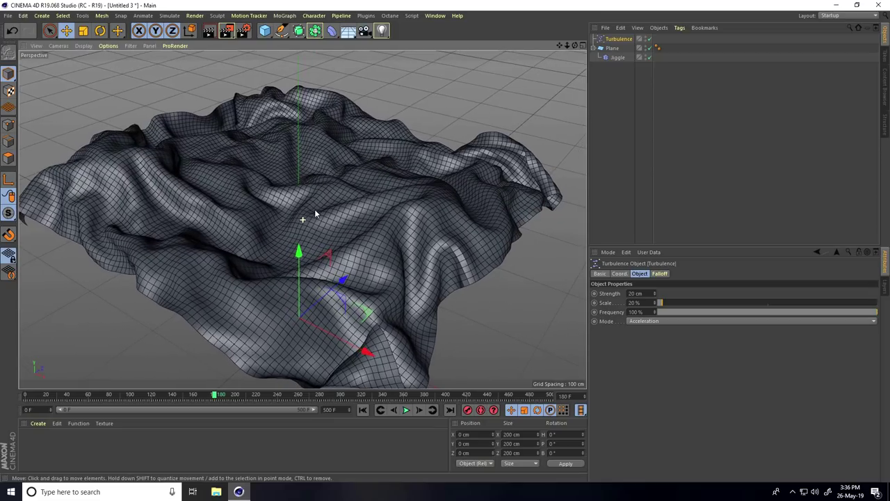
Step: Rewind and duplicate the Turbulence force as Turbulence.1
left_click(363, 411)
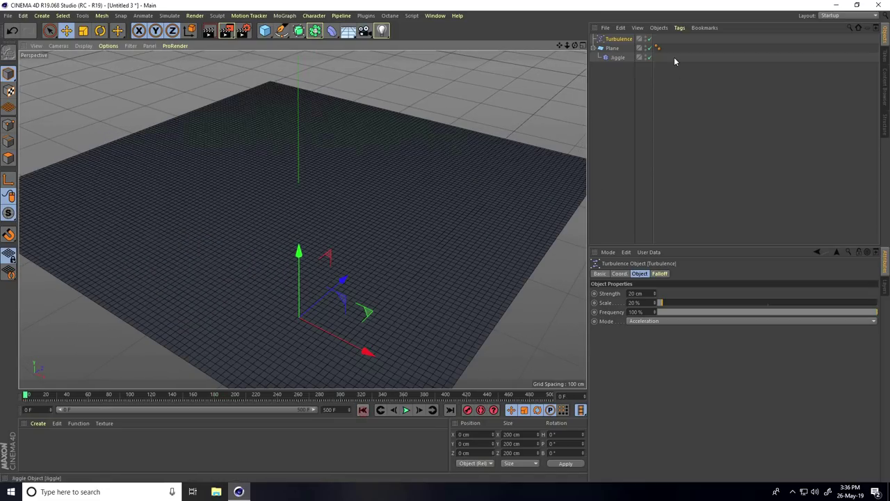
left_click(621, 27)
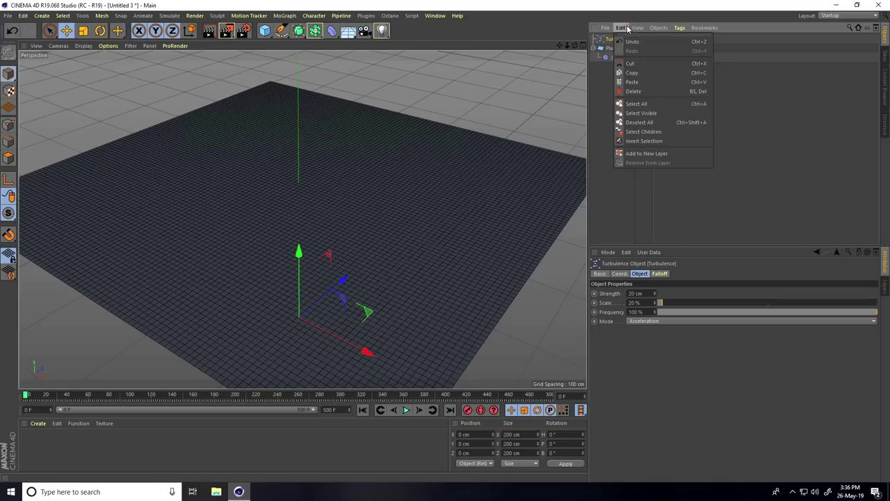
left_click(631, 73)
left_click(621, 27)
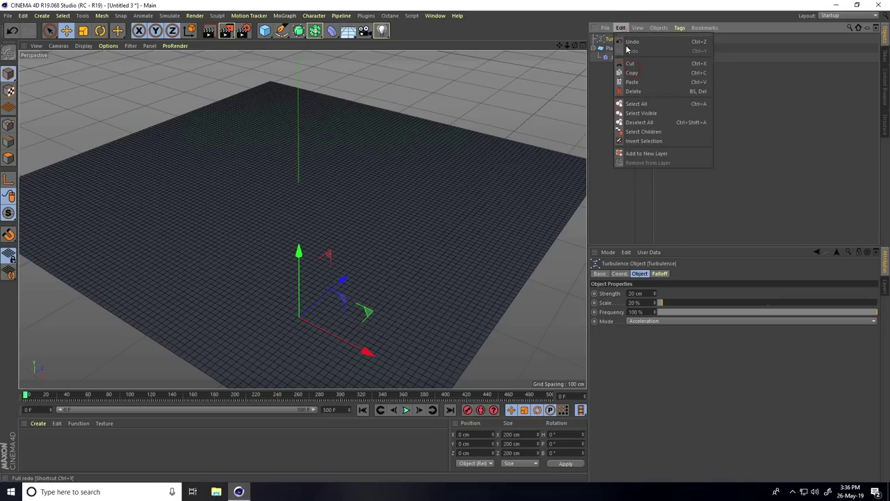
left_click(631, 82)
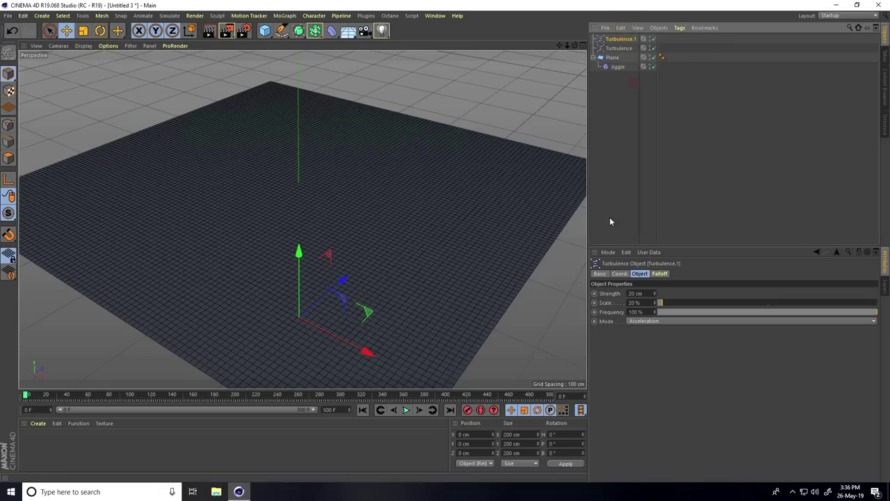
Step: Set Turbulence.1 scale to 100% and add it to the Jiggle's Forces list
left_click(643, 293)
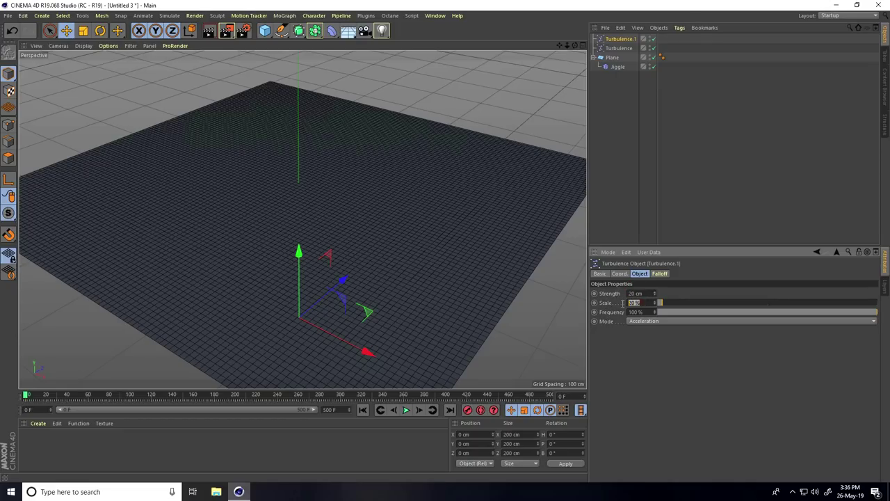
type("100")
key("Return")
left_click(618, 67)
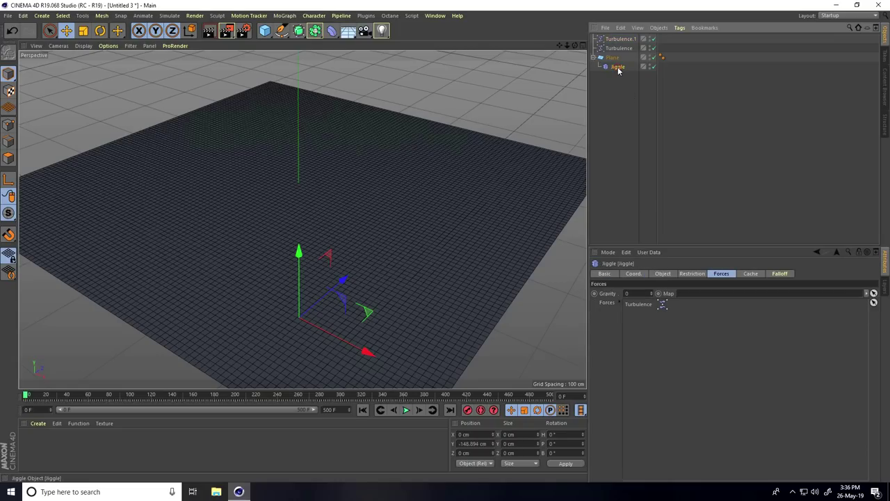
left_click_drag(624, 50, 617, 42)
Step: Preview the billowing cloth from frame 0, then return to the start
left_click(362, 409)
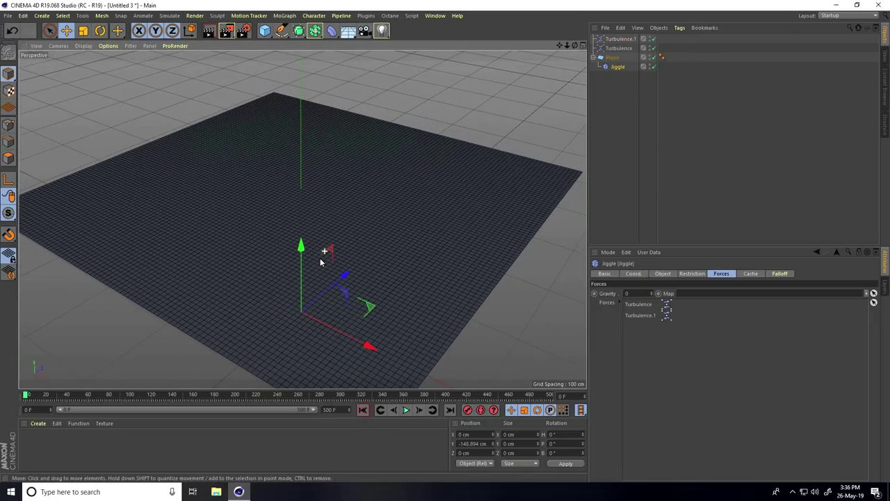
left_click(407, 410)
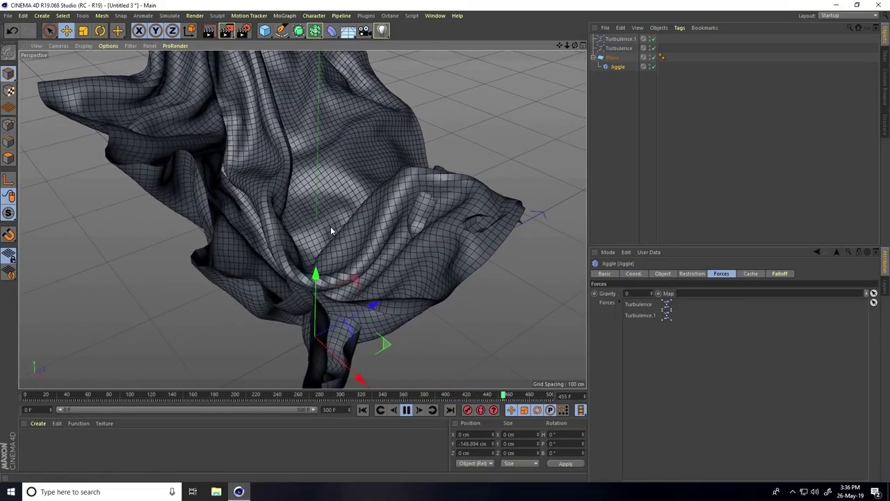
left_click(362, 410)
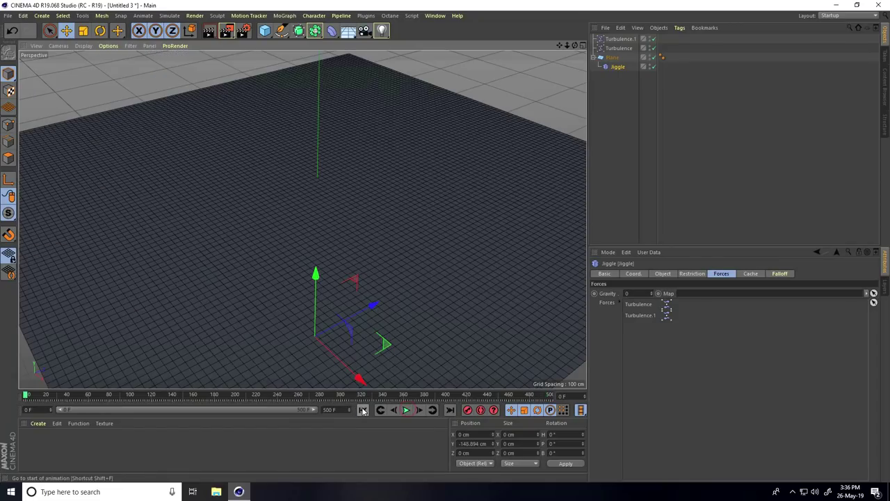
Step: Add a Smoothing deformer under Plane, below the Jiggle
left_click(332, 30)
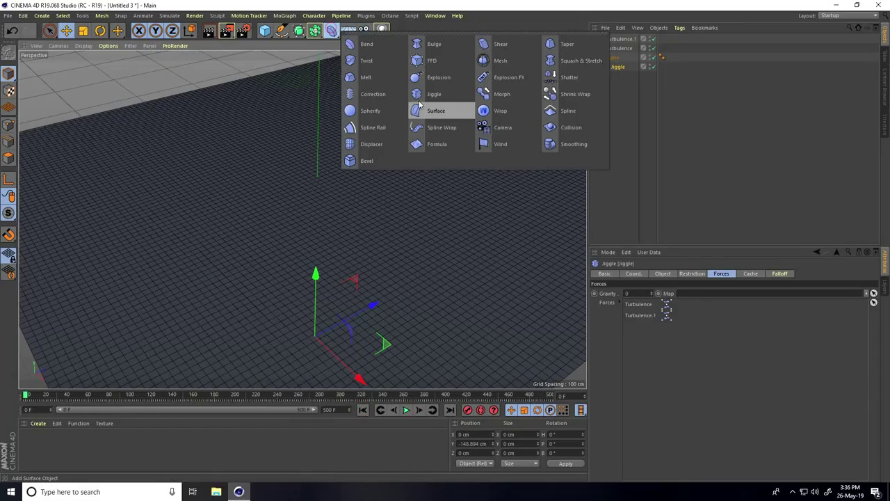
left_click(578, 148)
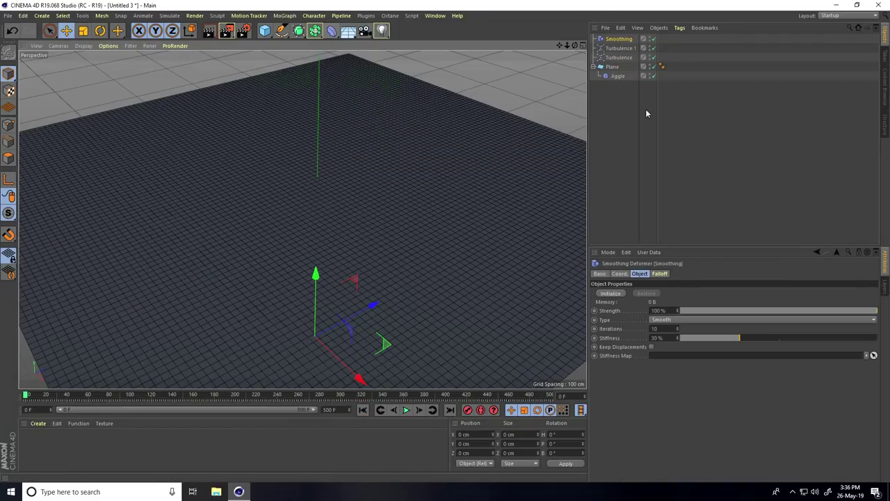
left_click_drag(621, 43, 624, 81)
scroll(355, 136, "down", 3)
scroll(372, 123, "up", 2)
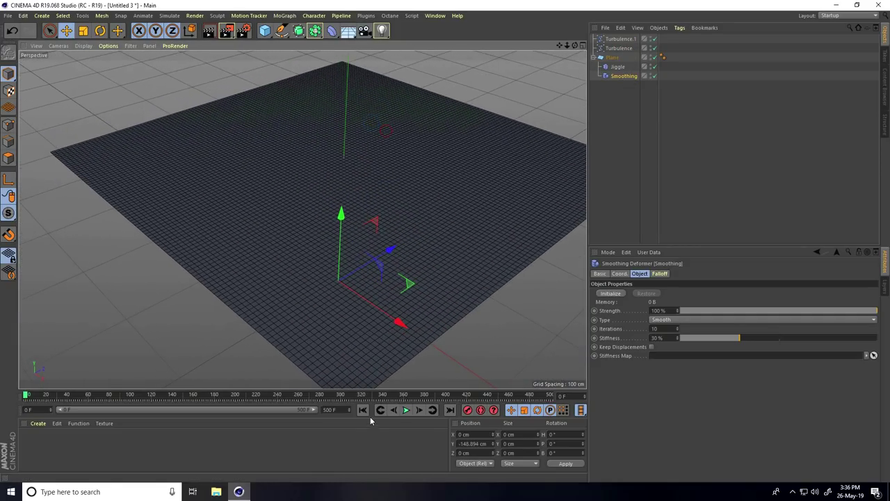
Step: Preview the smoothed cloth animation twice, ending back at frame 0
left_click(408, 410)
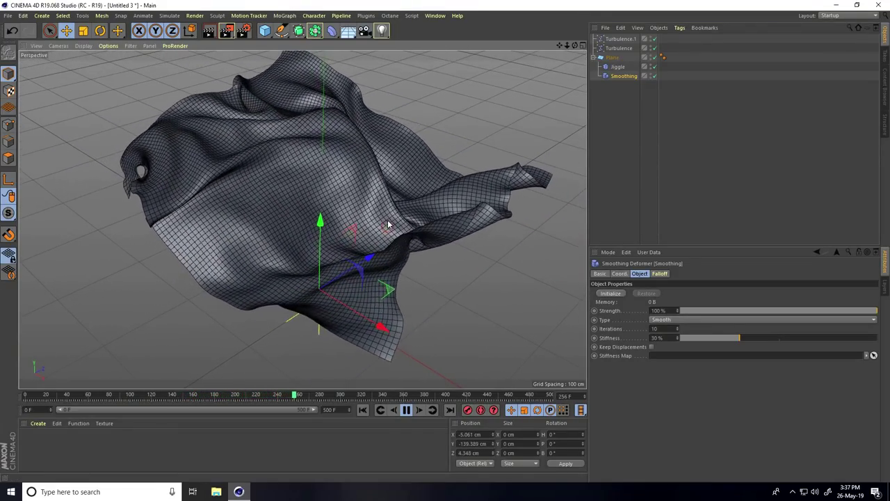
left_click(407, 411)
left_click(363, 410)
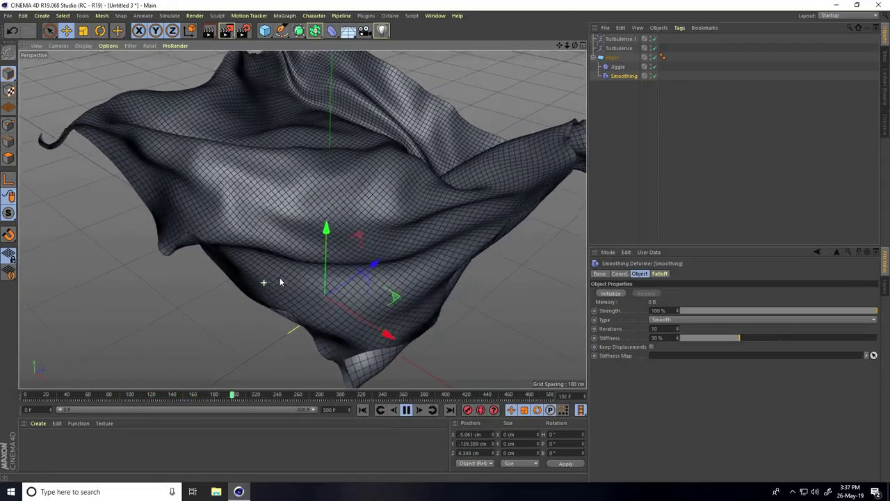
scroll(250, 331, "up", 3)
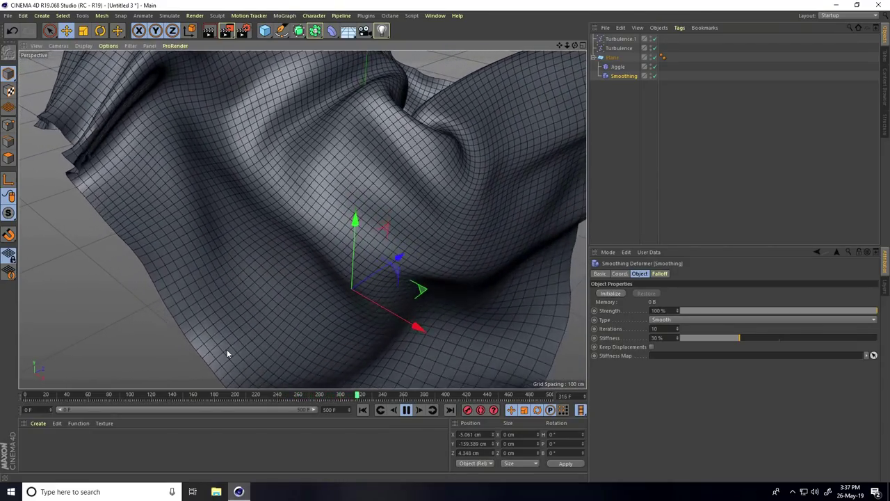
left_click(406, 410)
left_click(362, 409)
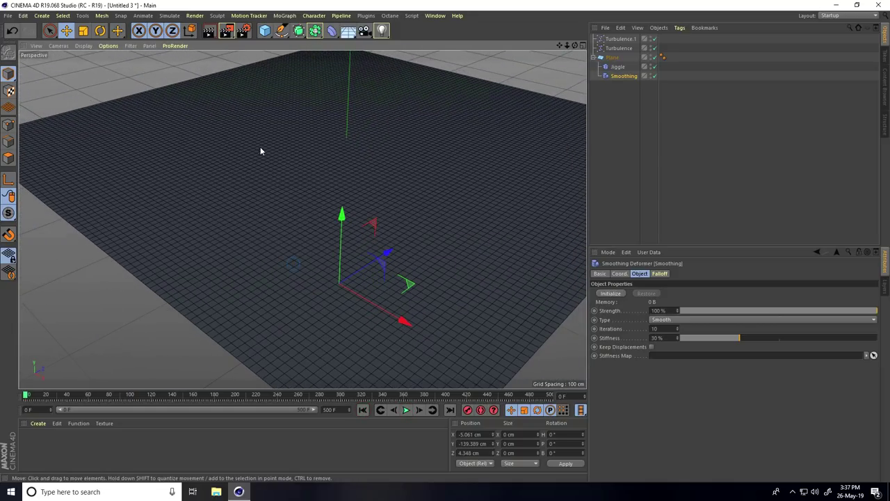
Step: Add a Cloth Surface and place the plane inside it
left_click(169, 17)
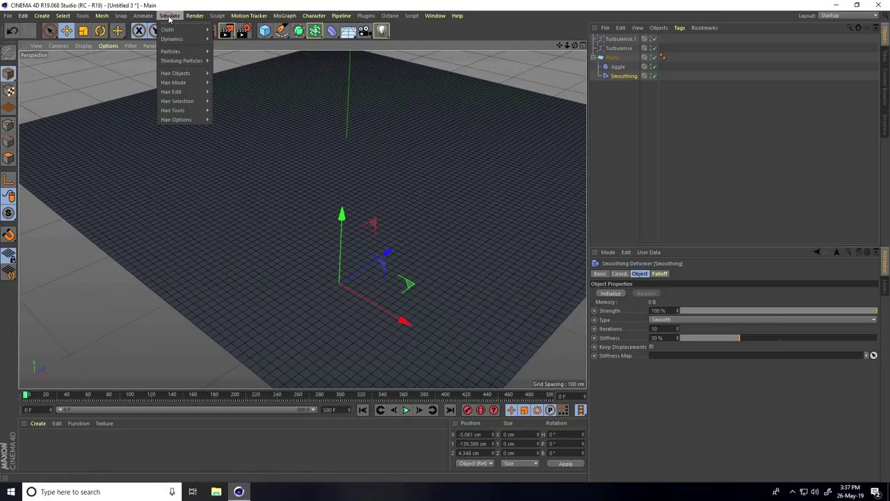
mouse_move(169, 31)
left_click(240, 33)
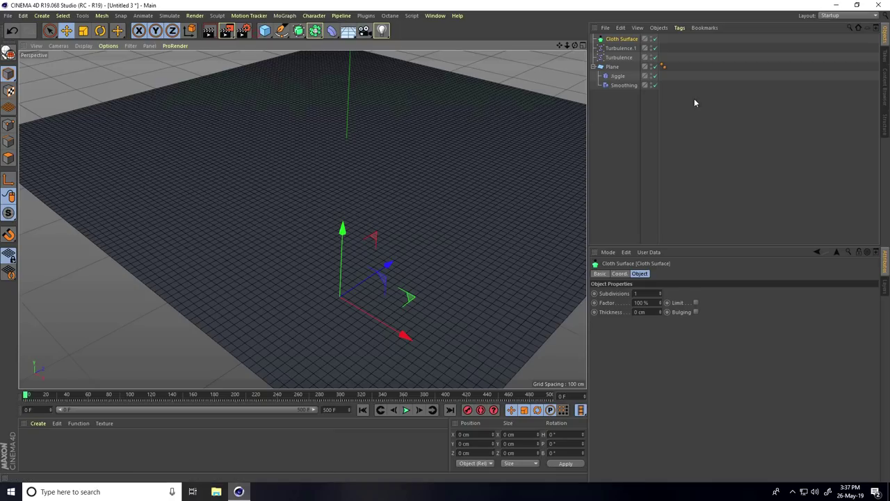
left_click(614, 68)
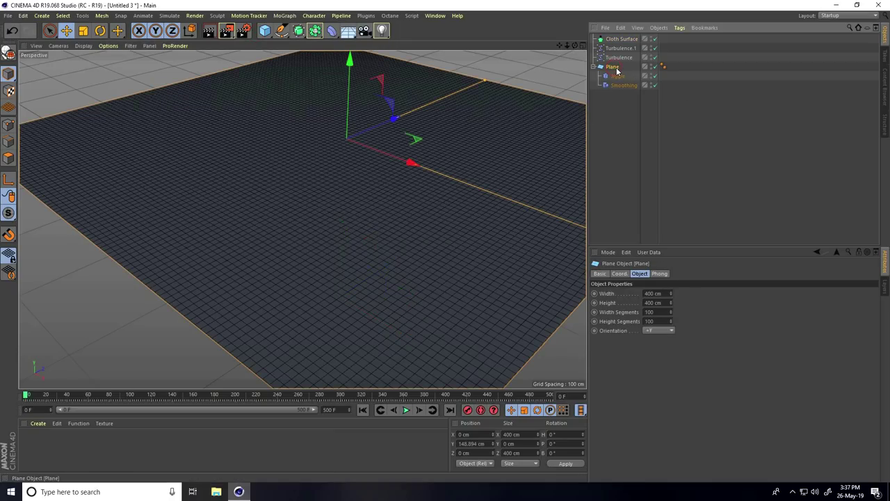
left_click_drag(616, 43, 617, 43)
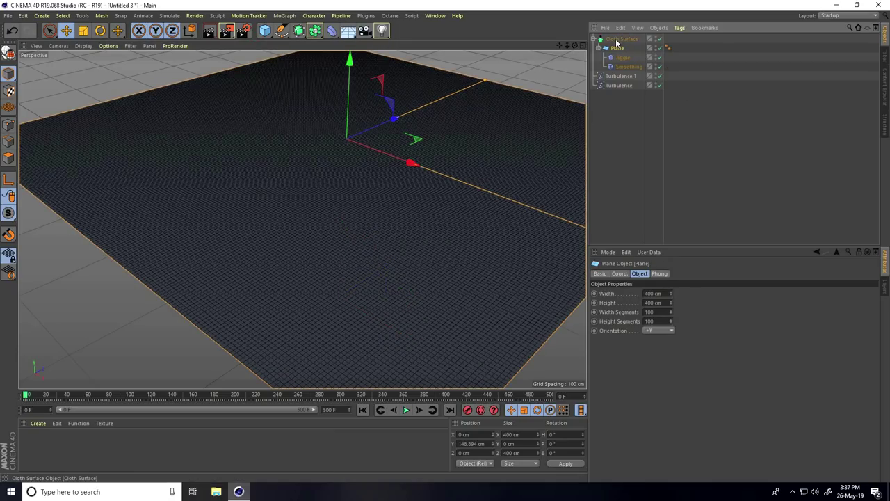
Step: Set the Cloth Surface to 0 Subdivisions and 1 cm Thickness, and inspect its edge
left_click(612, 39)
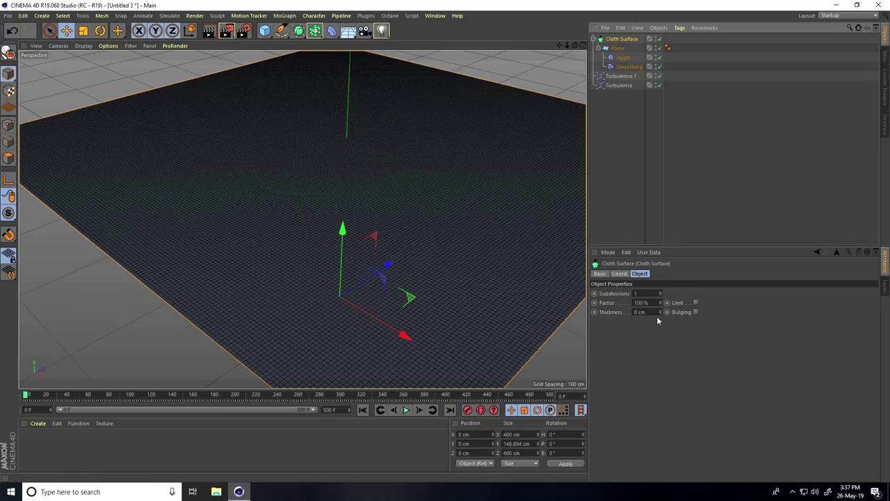
left_click(648, 293)
key("Return")
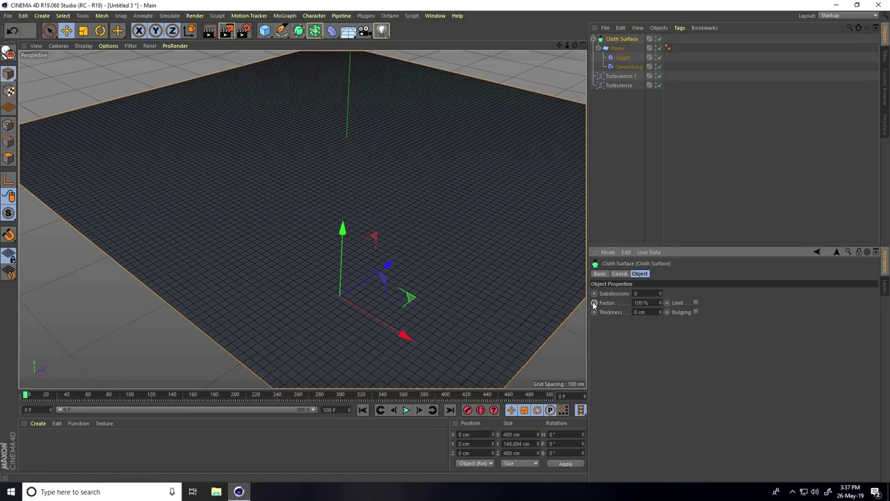
left_click(661, 312)
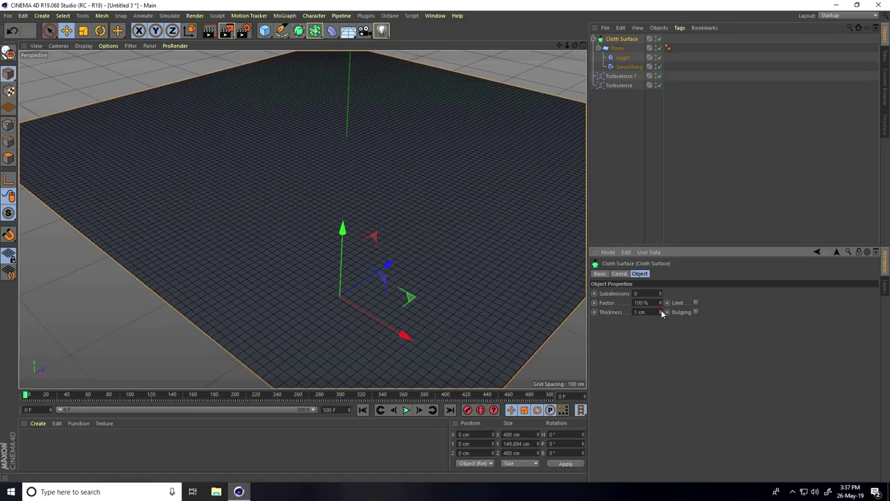
left_click_drag(185, 347, 262, 338, "alt")
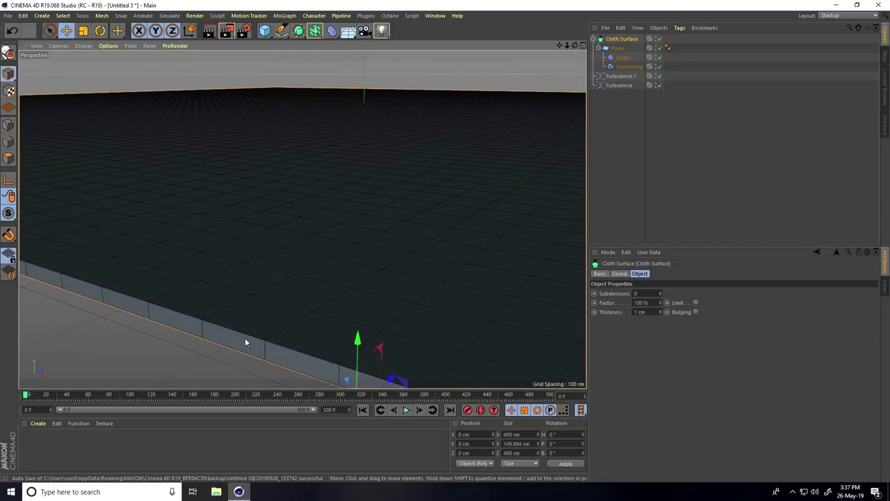
left_click_drag(255, 341, 252, 355, "alt")
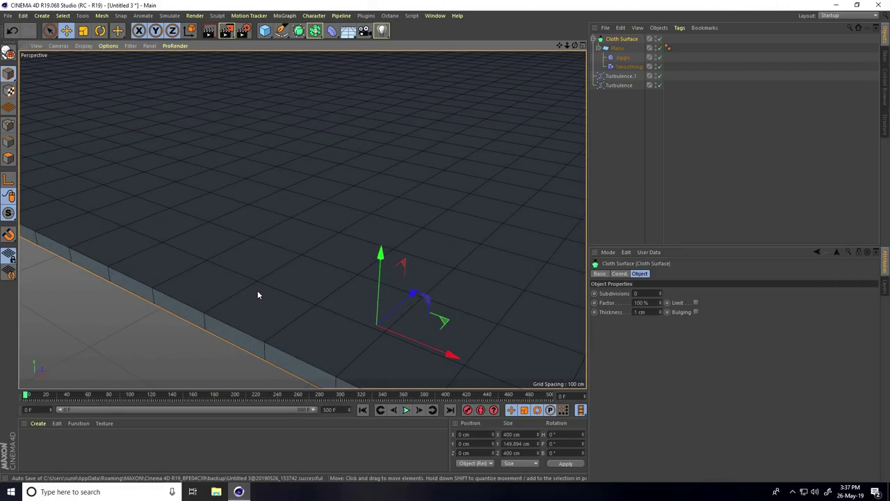
Step: Wrap the Cloth Surface in a Subdivision Surface with render subdivision level 1
left_click(297, 31)
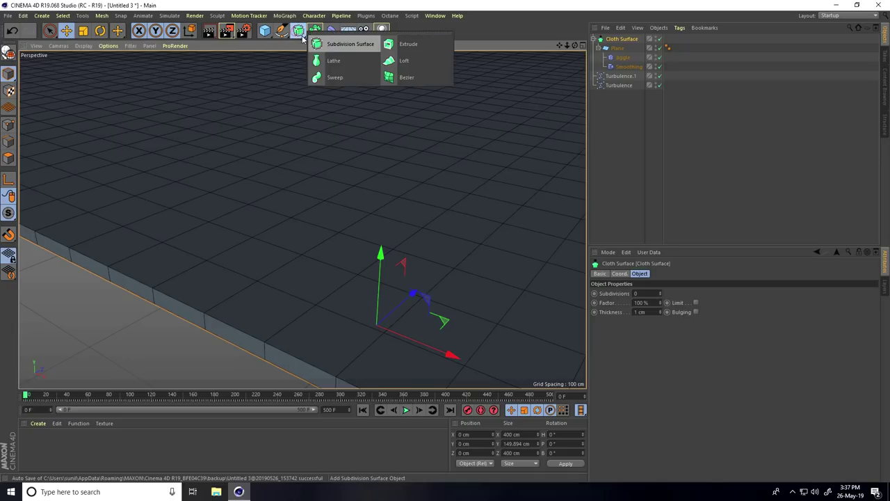
left_click(351, 45)
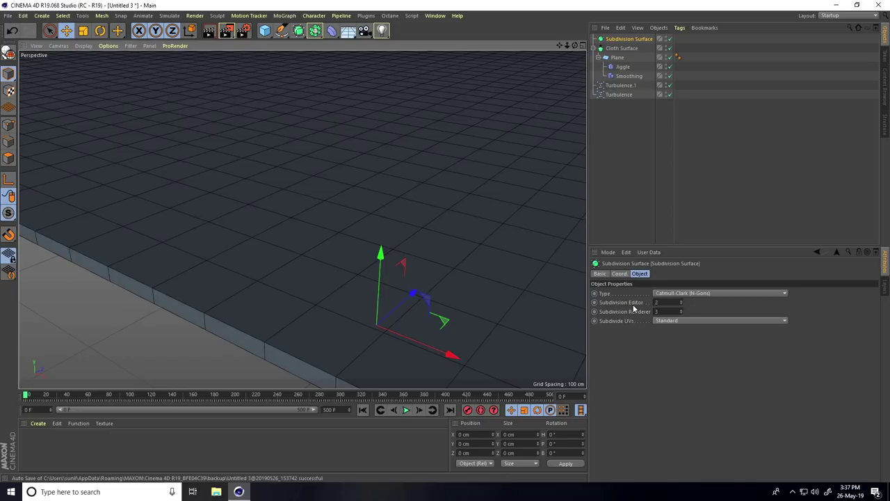
left_click(681, 314)
left_click(681, 313)
left_click(616, 49)
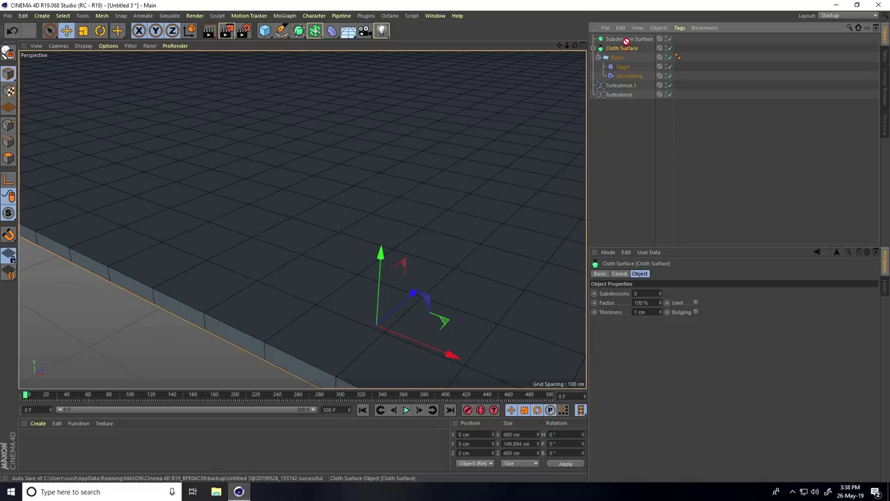
left_click_drag(626, 40, 622, 37)
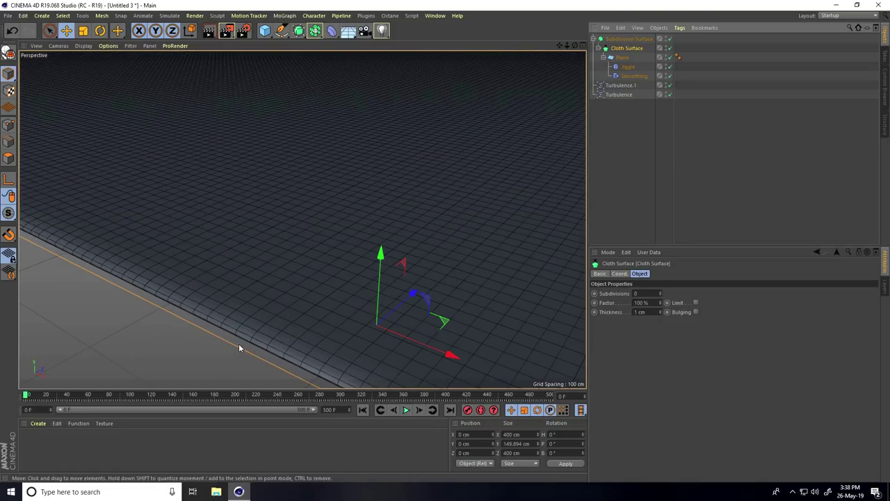
mouse_move(238, 342)
left_mouse_down("alt")
mouse_move(254, 332)
mouse_move(271, 281)
mouse_move(266, 271)
mouse_move(270, 335)
mouse_move(222, 293)
mouse_move(249, 340)
left_mouse_up("alt")
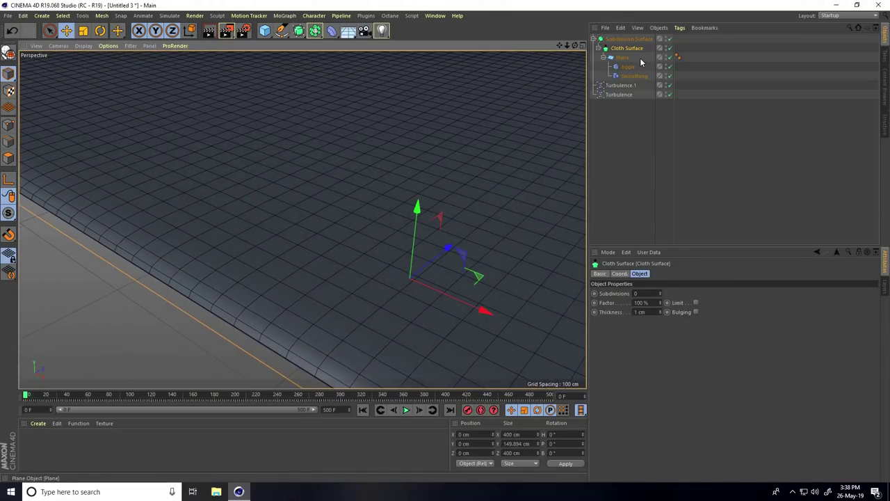
Step: Disable the Subdivision Surface and Cloth Surface, and frame the plane with H
left_click(669, 39)
left_click(669, 48)
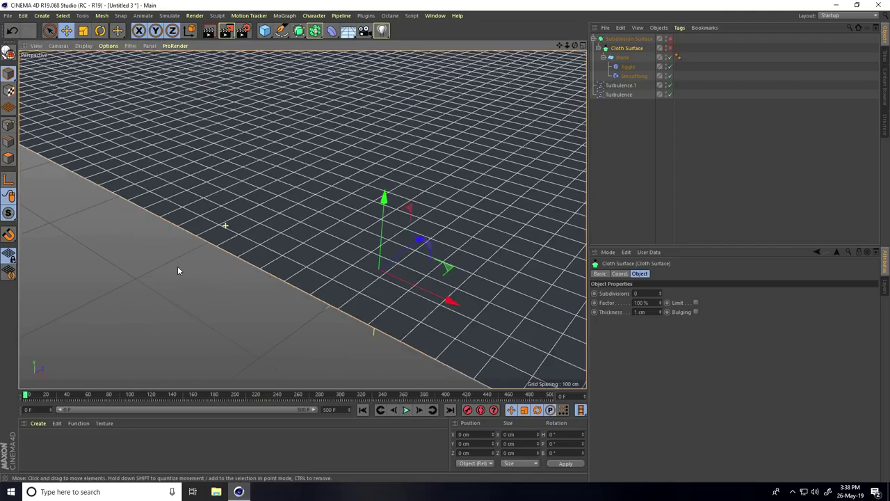
key("h")
left_click_drag(192, 283, 334, 278, "alt")
Step: Play the cloth simulation to frame 360, then rewind to frame 0
left_click(408, 410)
left_click_drag(386, 318, 337, 232, "alt")
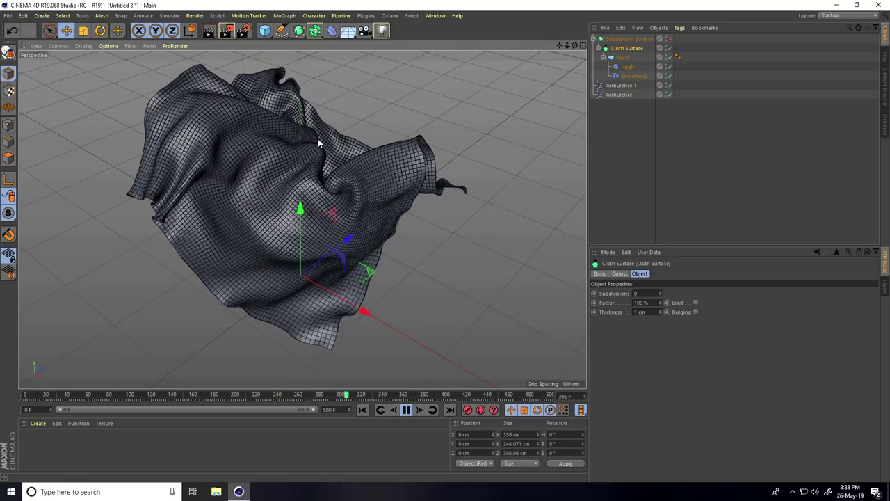
left_click(407, 410)
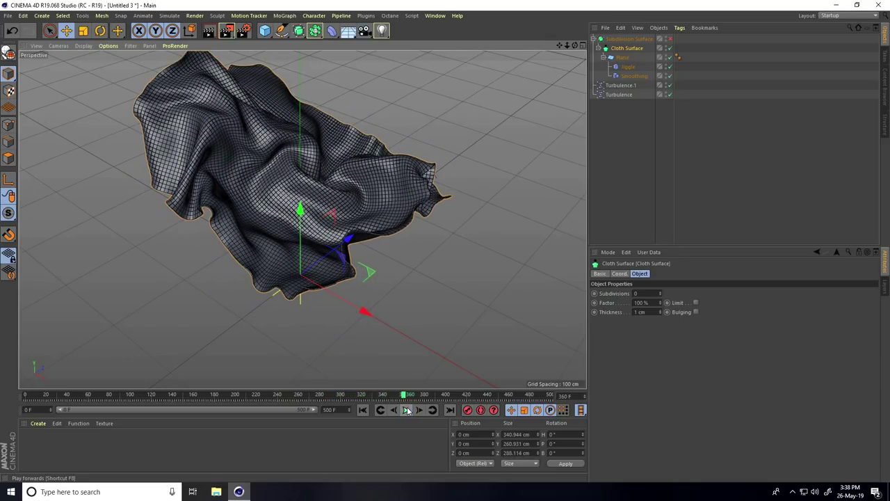
left_click(363, 410)
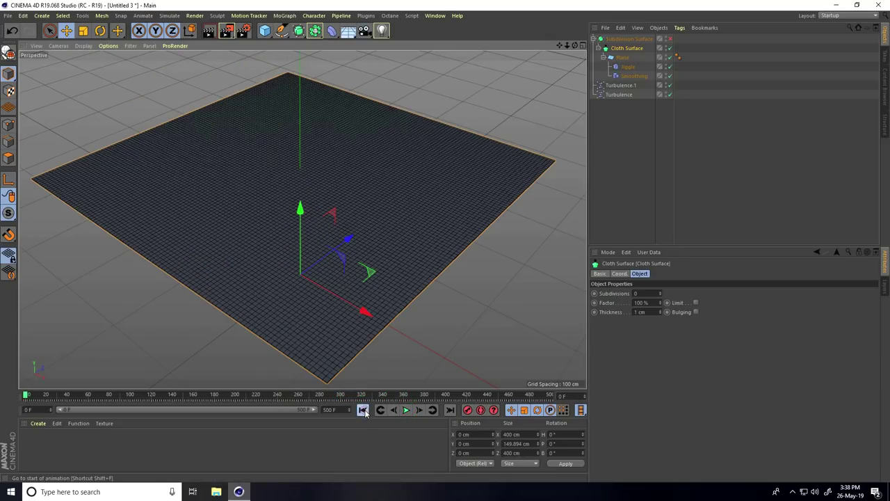
Step: Browse the Content Browser Presets as icons into the texture pack with Carpet, Brick Tile, Marble and Tile materials
left_click(886, 81)
double_click(630, 102)
left_click(638, 28)
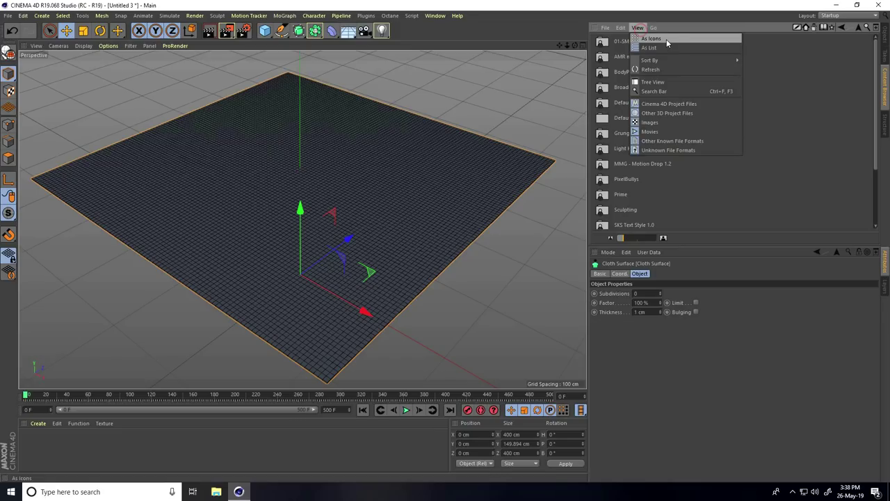
left_click(666, 39)
double_click(790, 87)
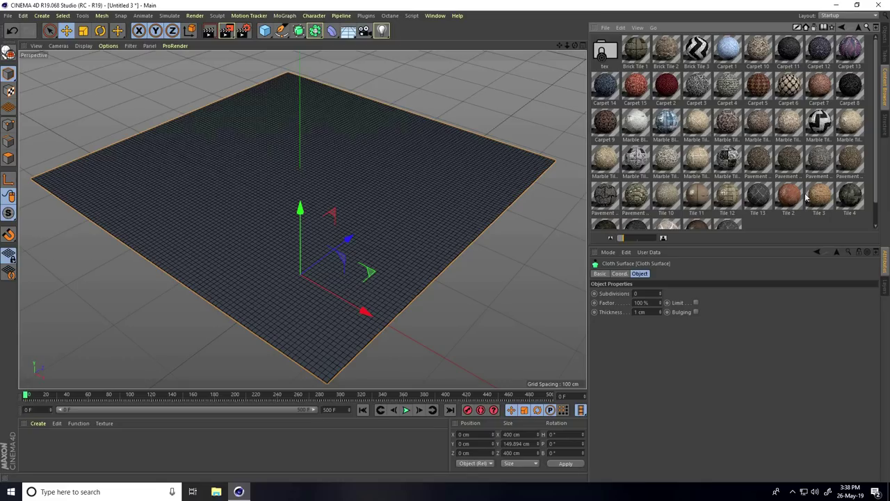
scroll(647, 197, "down", 1)
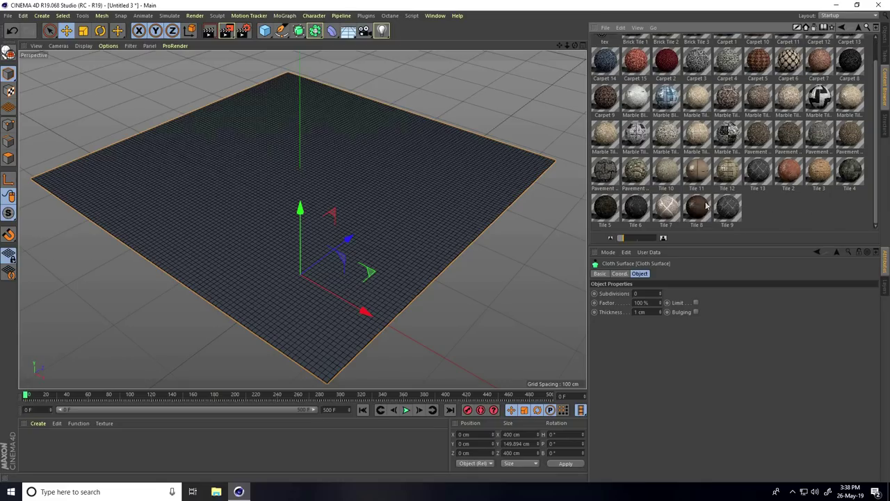
scroll(628, 203, "up", 1)
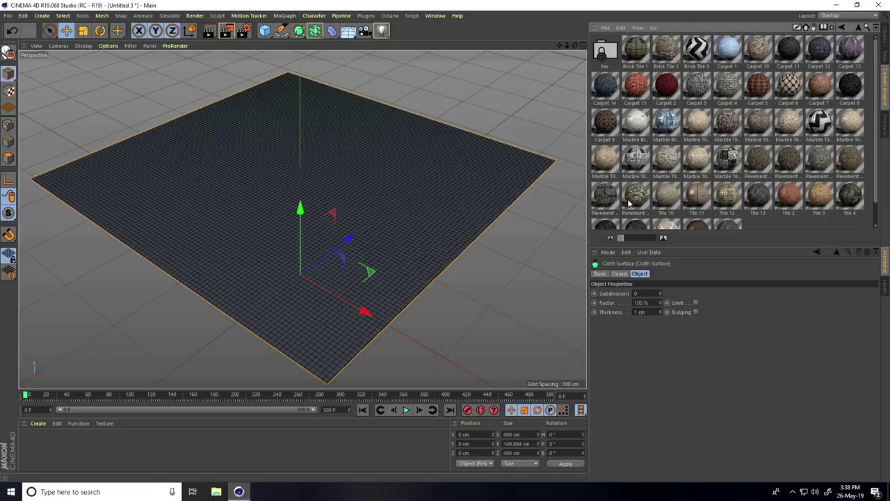
Step: Load the Carpet 1 material onto the Plane and show its texture at higher display quality
double_click(728, 50)
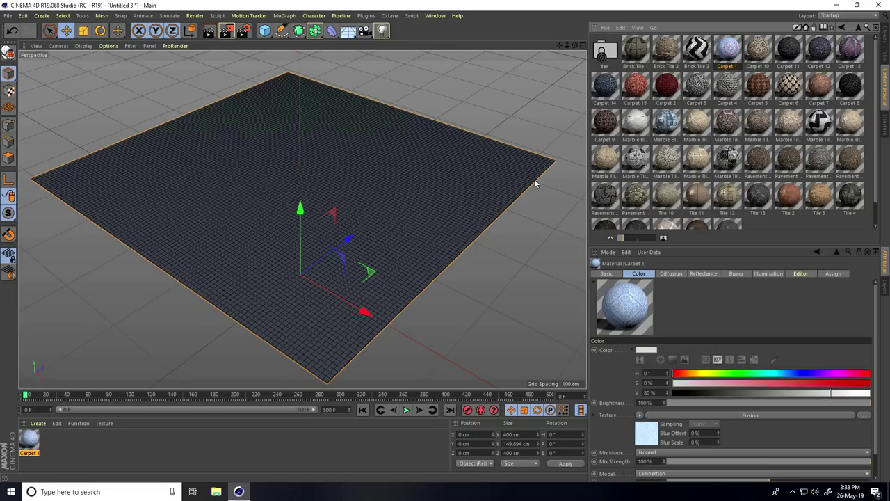
left_click(885, 36)
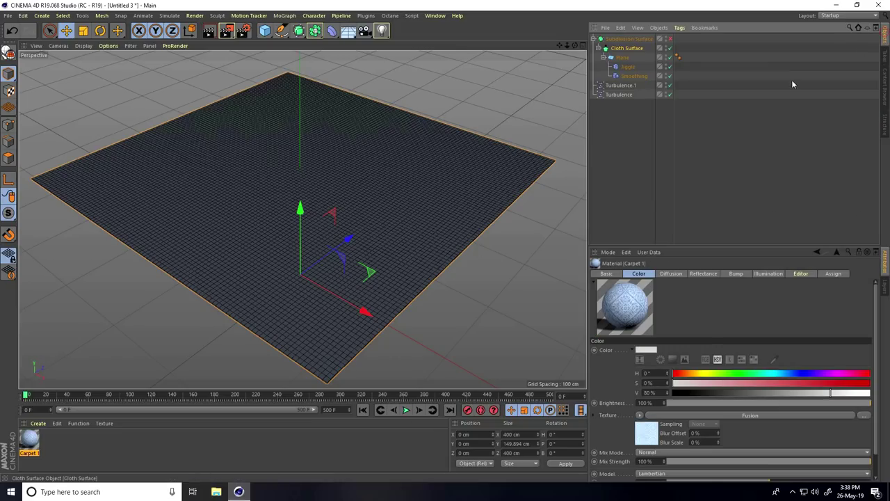
left_click_drag(30, 440, 552, 112)
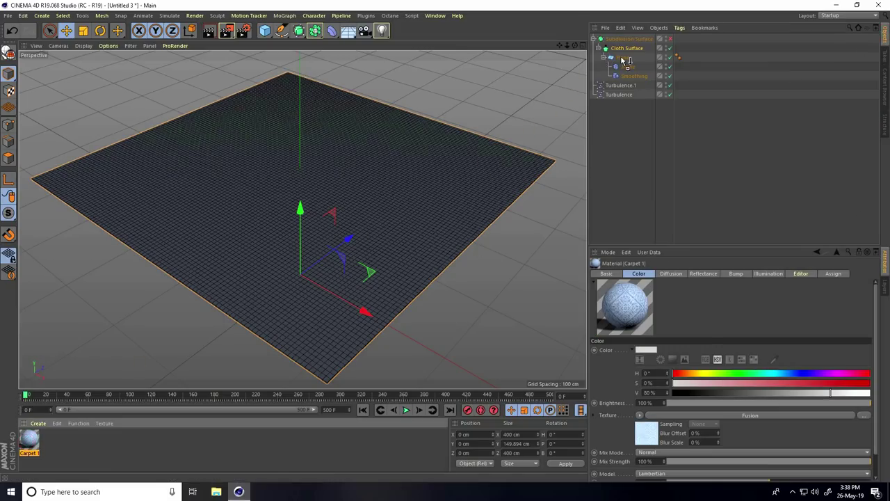
left_click_drag(624, 60, 624, 59)
left_click(108, 45)
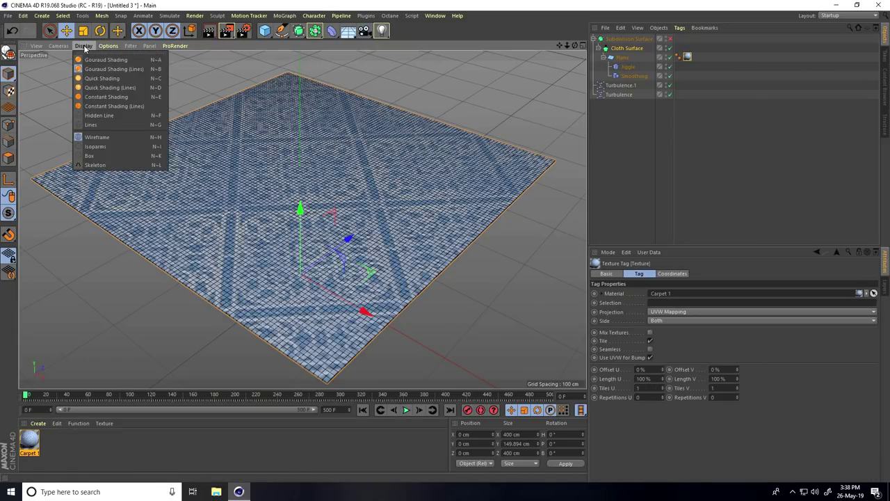
left_click(89, 59)
scroll(321, 245, "up", 2)
left_click_drag(322, 244, 316, 226, "alt")
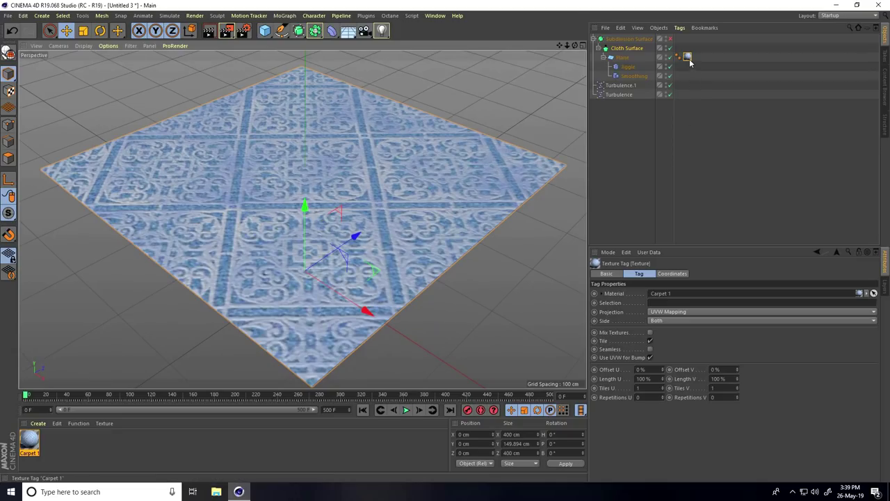
Step: Tile the carpet texture at 50% Length U and V, and preview the cloth to frame 143
left_click(652, 378)
type("50")
key("Tab")
type("50")
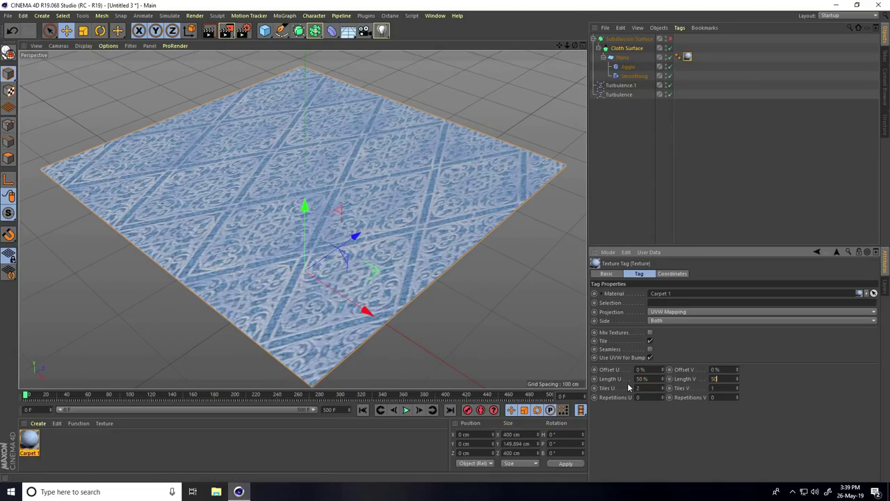
key("Return")
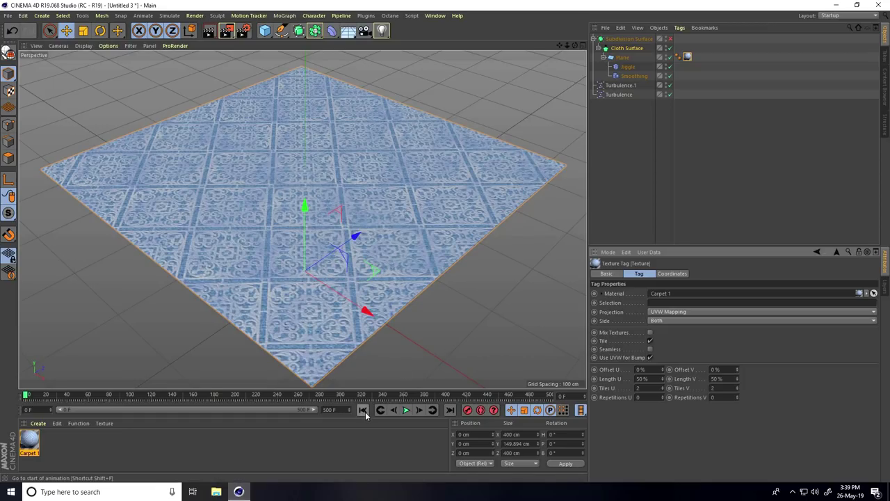
left_click(407, 411)
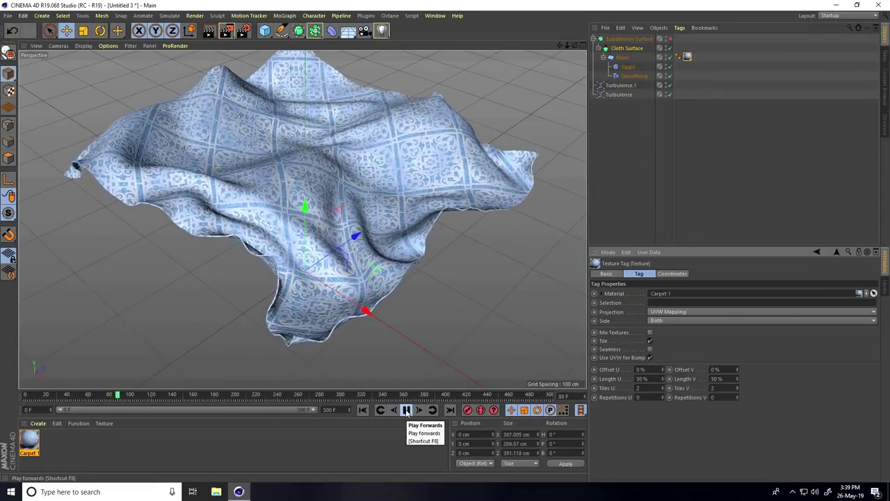
left_click(407, 411)
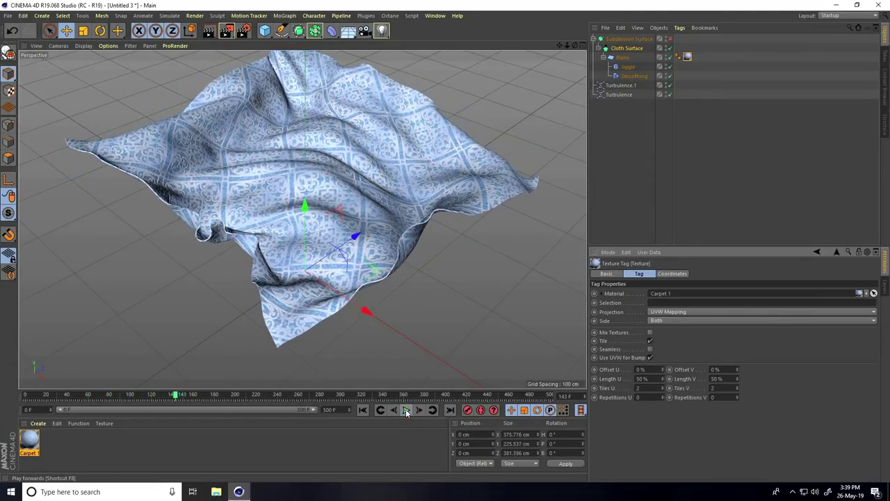
Step: Merge the cinema-4d-studio lights scene file into the project
left_click(7, 15)
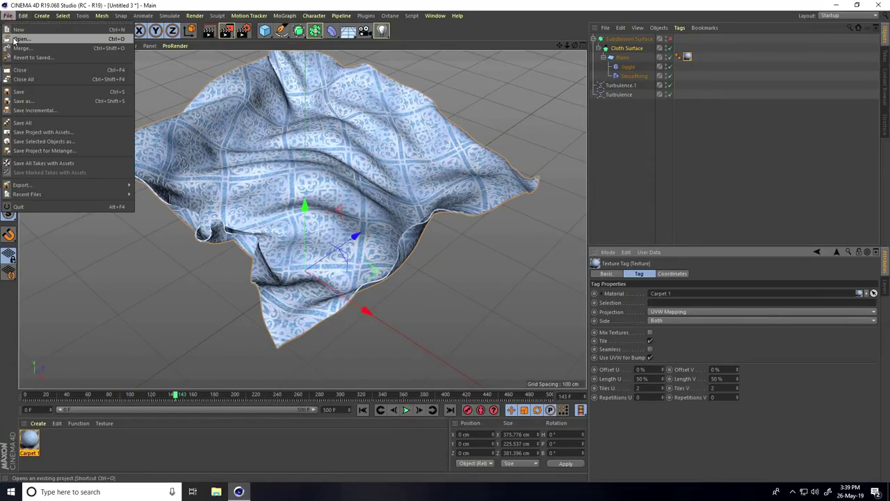
left_click(19, 50)
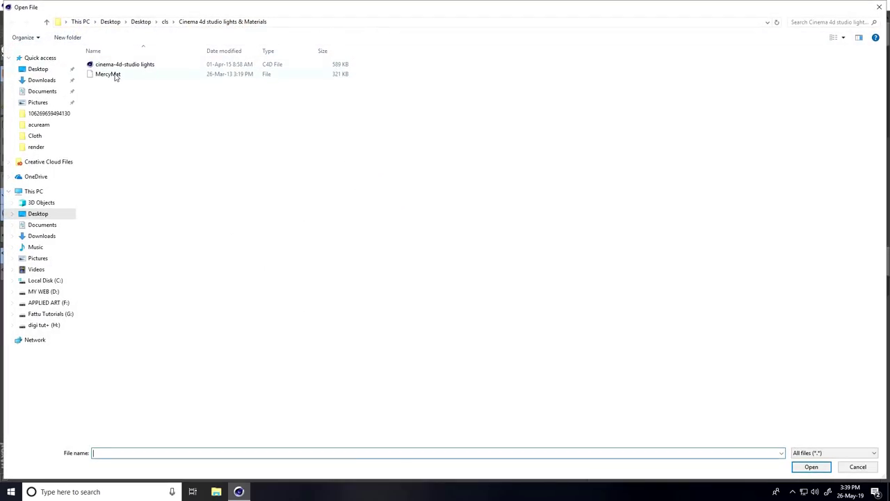
left_click(119, 65)
left_click(811, 466)
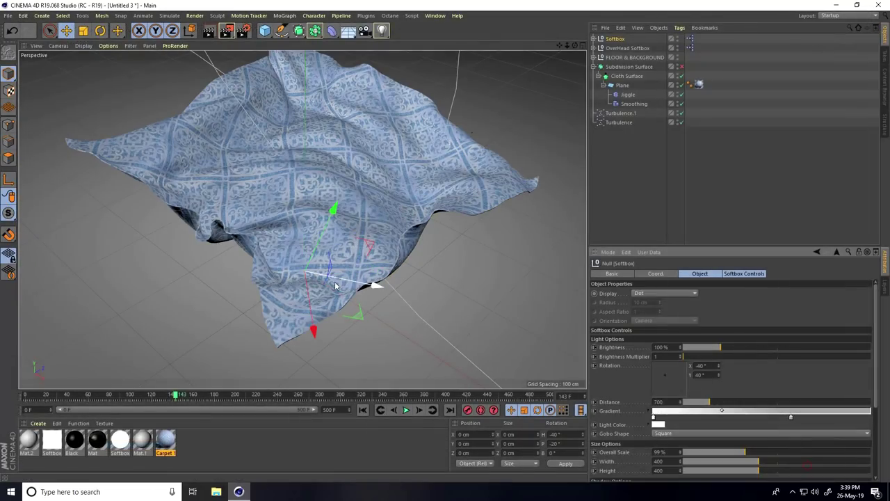
scroll(299, 209, "down", 3)
left_click_drag(299, 208, 417, 115, "alt")
Step: Lower the OverHead Softbox slightly, to Y 955.606 cm
left_click(628, 48)
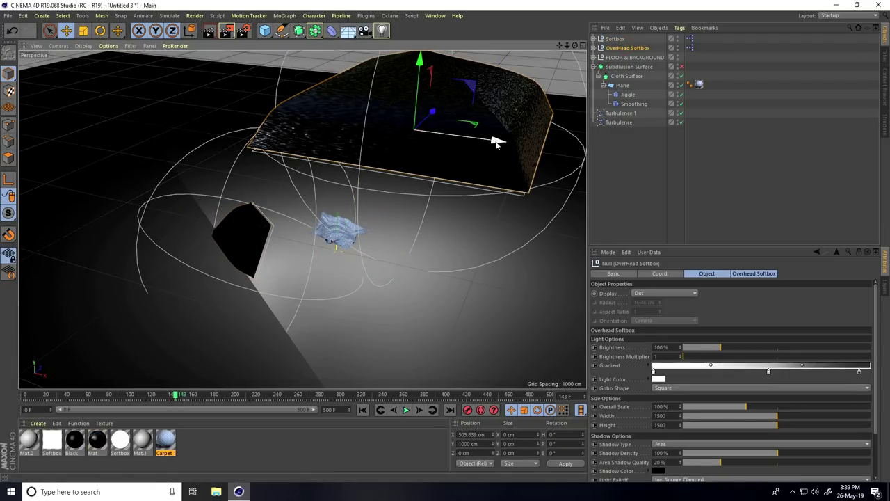
left_click_drag(493, 143, 426, 140, "alt")
left_click_drag(350, 59, 353, 72)
scroll(352, 238, "up", 5)
left_click_drag(453, 202, 308, 243, "alt")
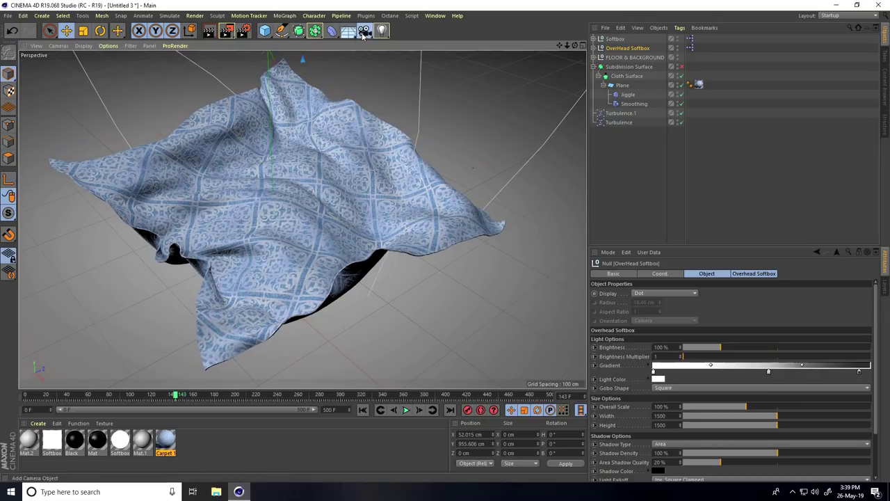
Step: Add a camera and check the cloth at the animation's first and last frames
left_click_drag(363, 35, 392, 43)
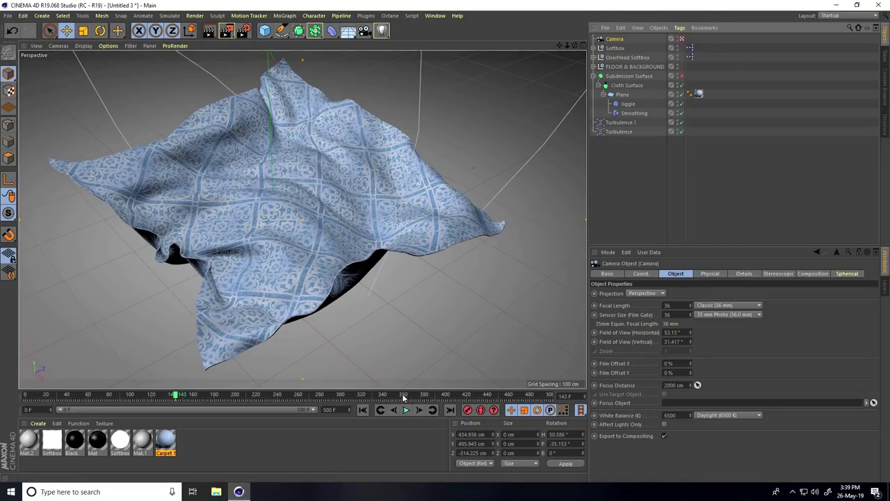
left_click(363, 410)
left_click_drag(362, 275, 370, 240, "alt")
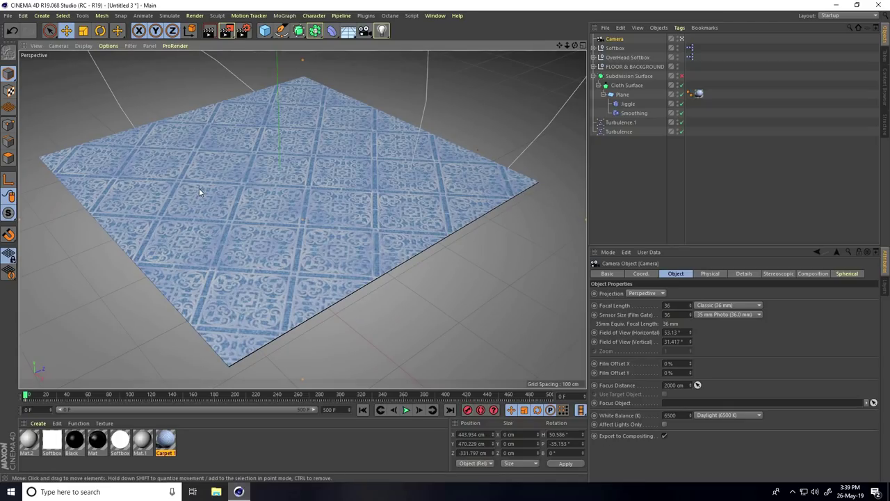
left_click(450, 410)
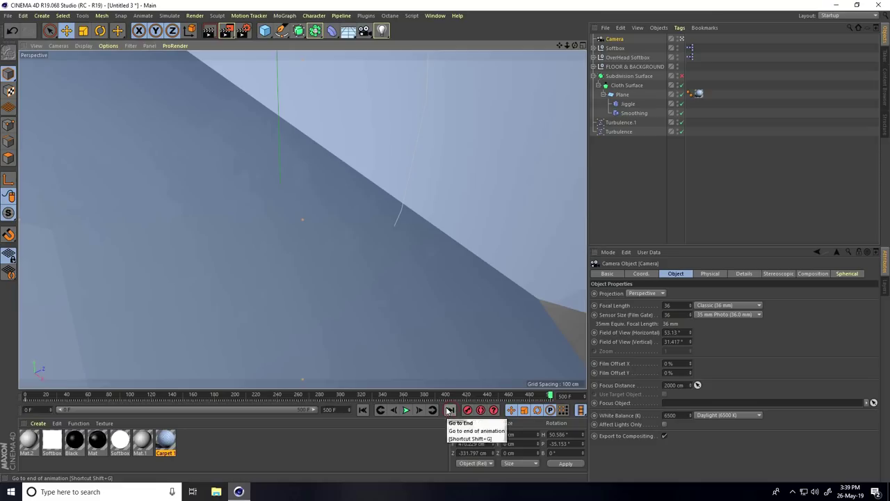
left_click(362, 409)
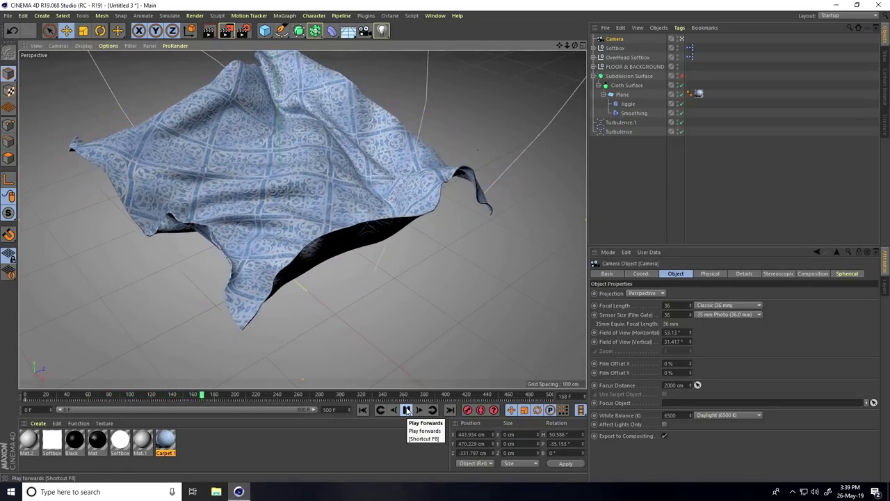
left_click_drag(155, 263, 343, 185, "alt")
scroll(246, 292, "up", 3)
middle_click_drag(342, 184, 344, 190, "alt")
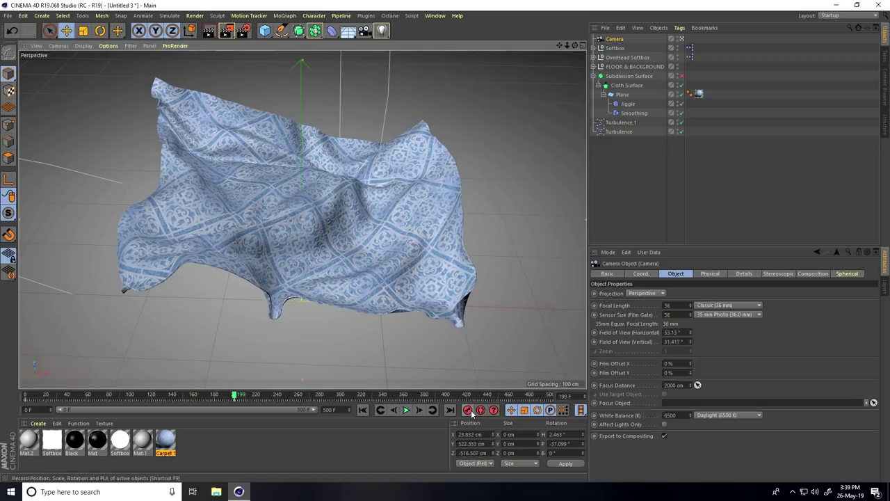
Step: Play the cloth simulation, pausing to orbit around the flying cloth, then resume
left_click(407, 410)
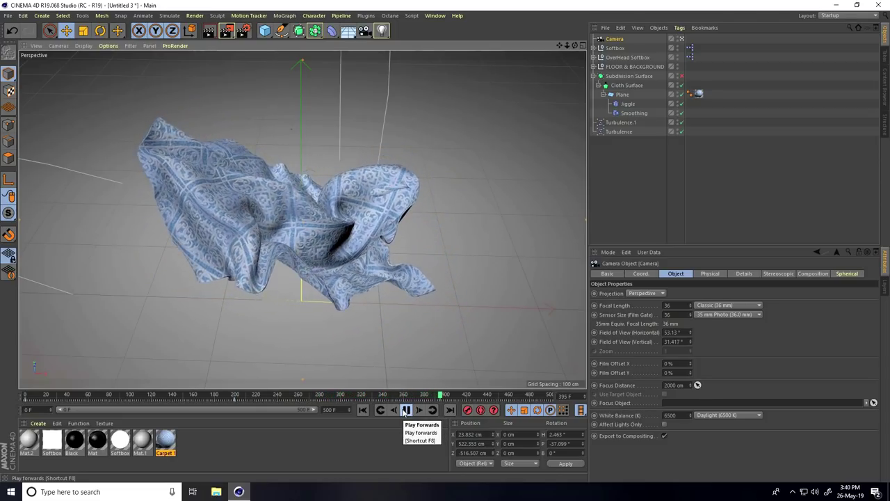
left_click(405, 411)
left_click_drag(294, 244, 348, 259, "alt")
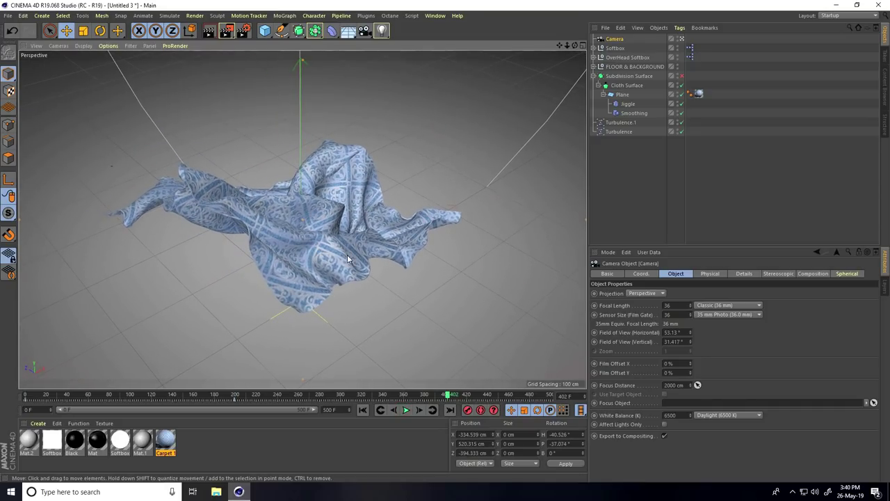
left_click(406, 410)
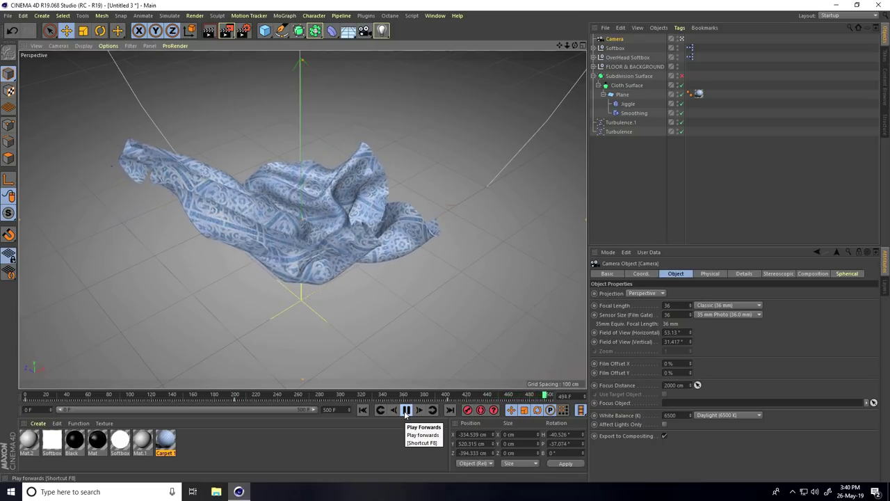
left_click_drag(320, 201, 313, 220, "alt")
middle_click_drag(313, 220, 328, 221, "alt")
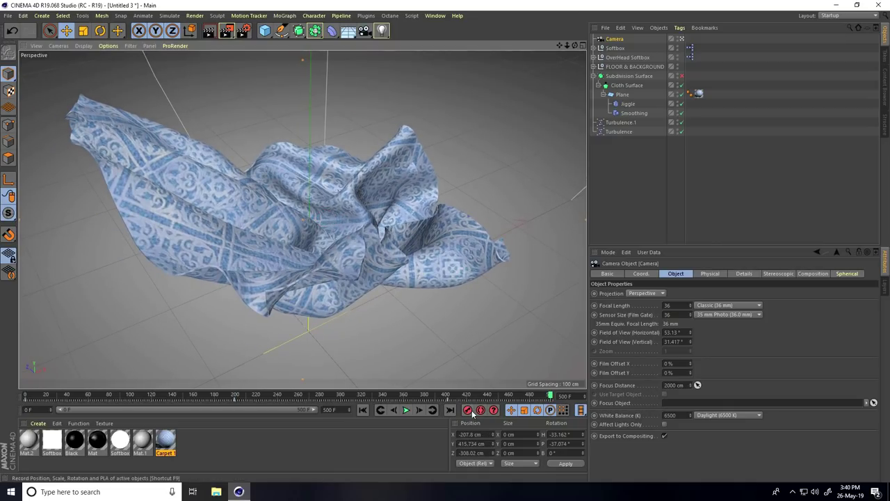
Step: Replay the cloth simulation from frame 0 and stop it at frame 457
left_click(363, 409)
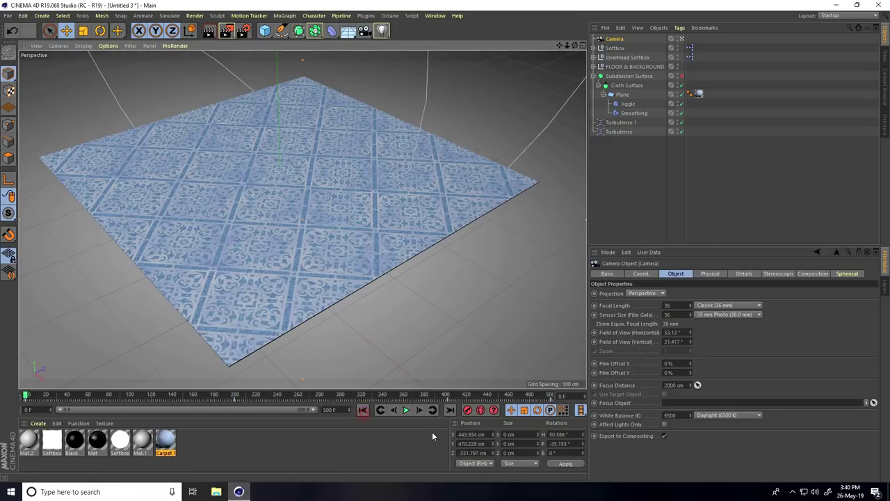
left_click(406, 411)
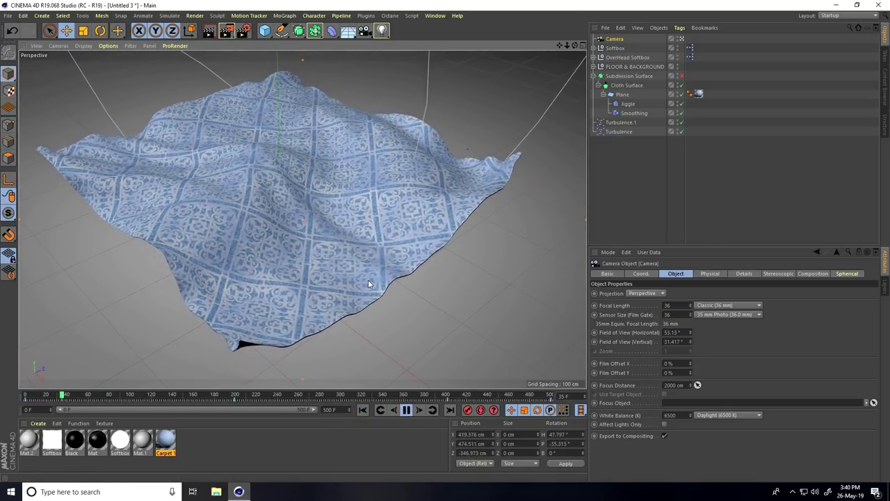
left_click_drag(234, 142, 453, 166, "alt")
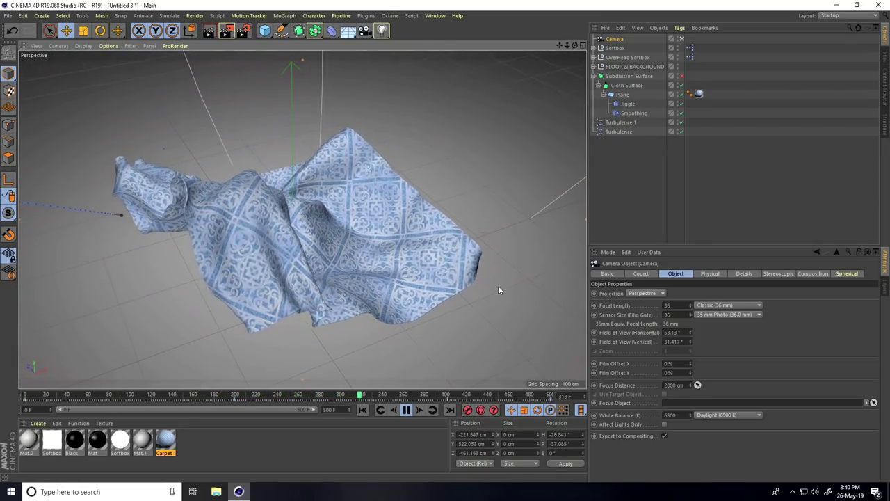
left_click(406, 409)
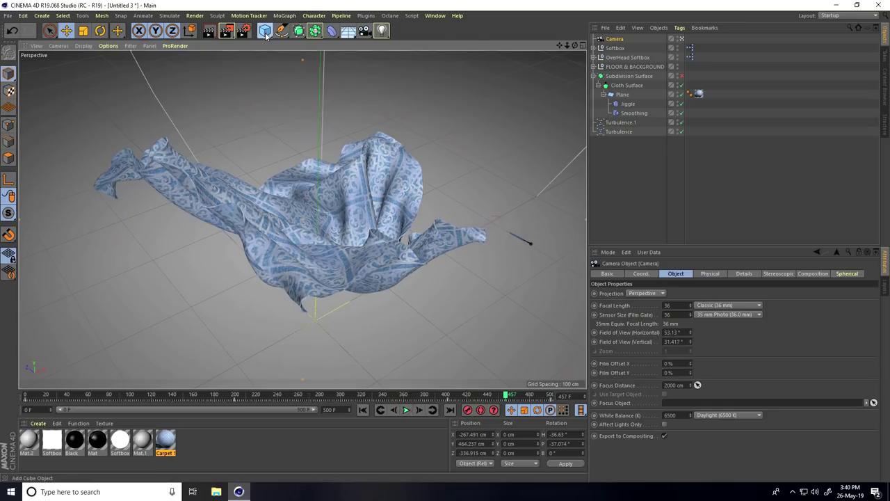
Step: Add a Sphere with 10 cm radius and parent it under a new Cloner
left_click_drag(267, 37, 449, 61)
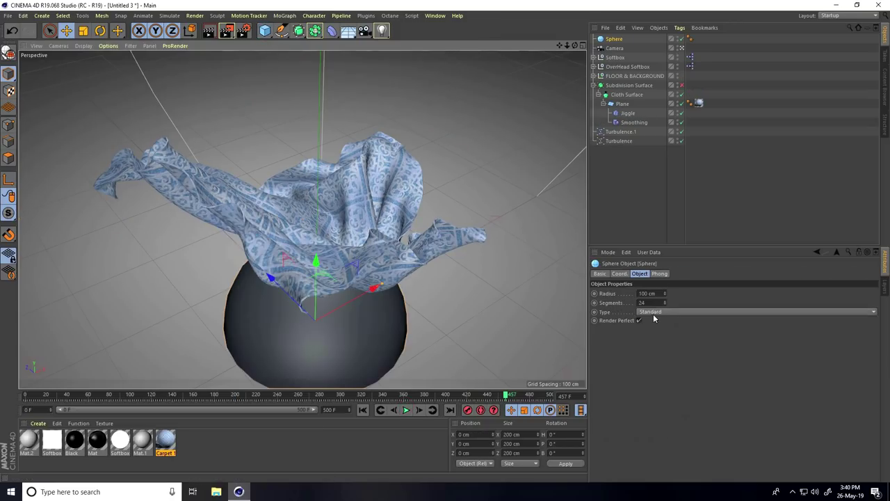
key("Return")
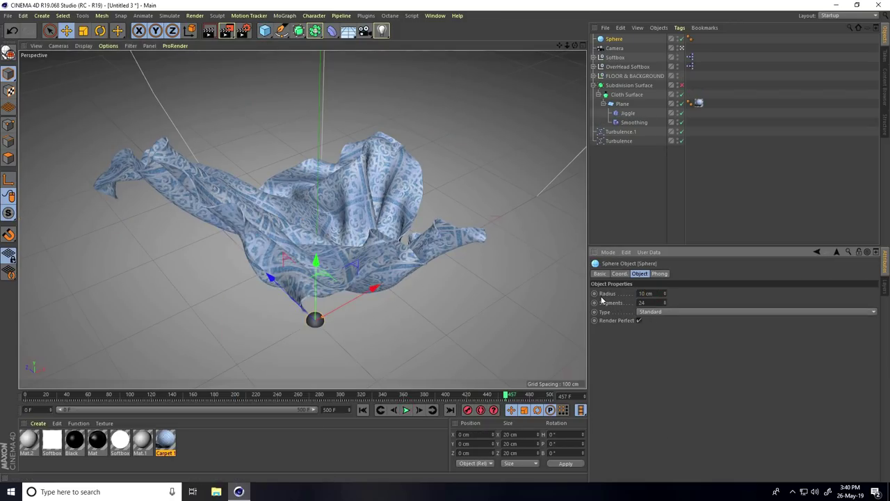
left_click(284, 15)
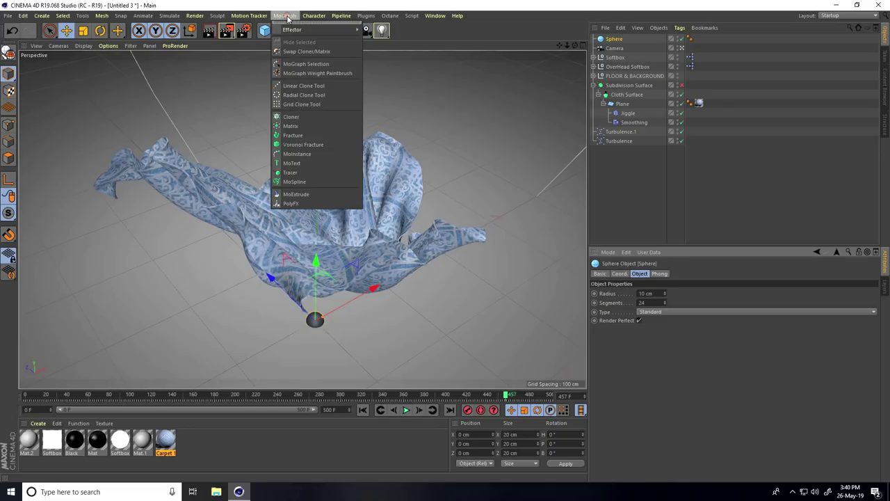
left_click(307, 117)
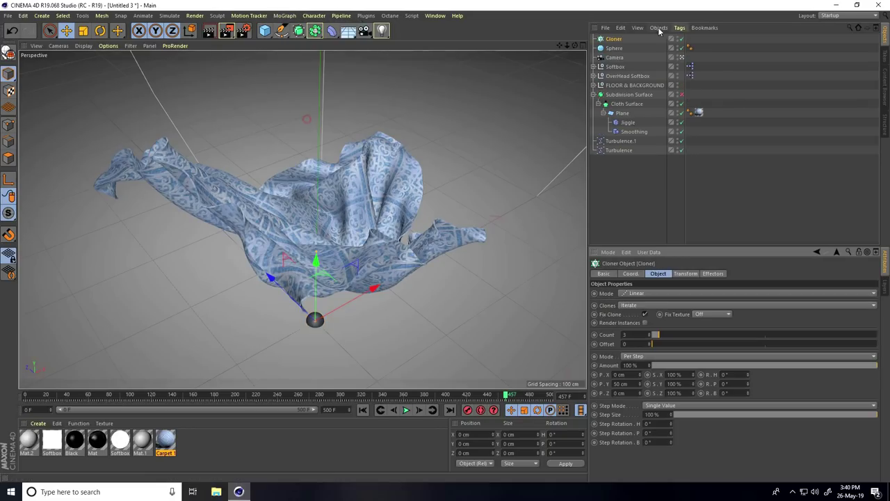
left_click(615, 49)
left_click_drag(615, 42, 615, 40)
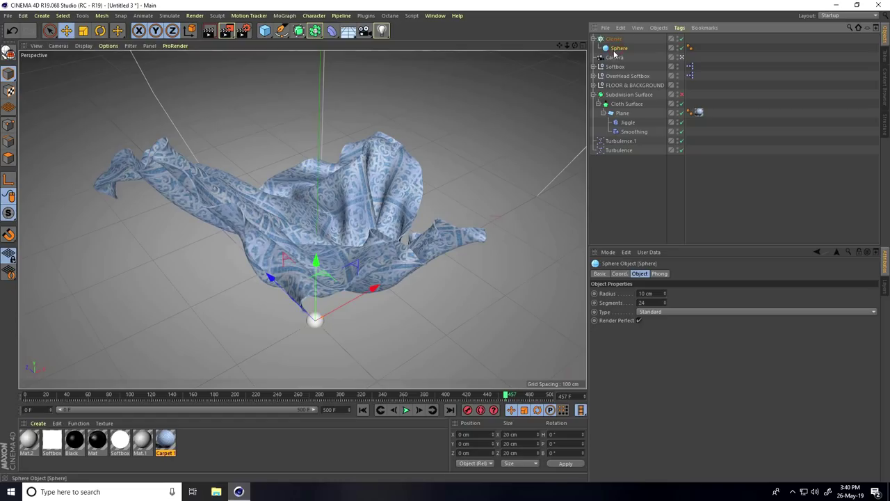
left_click(612, 40)
Step: Set the Cloner to Grid Array with count 20 × 1 × 20 and size 500 × 500 cm
left_click(636, 293)
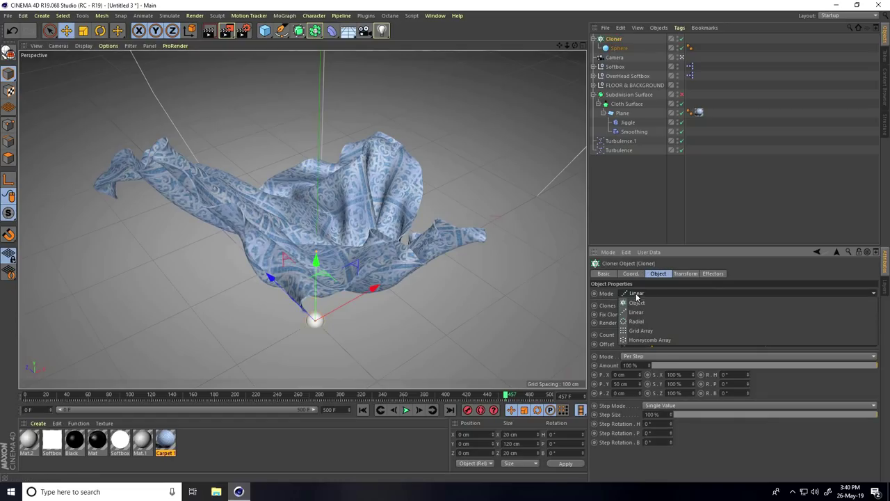
left_click(631, 333)
left_click(657, 335)
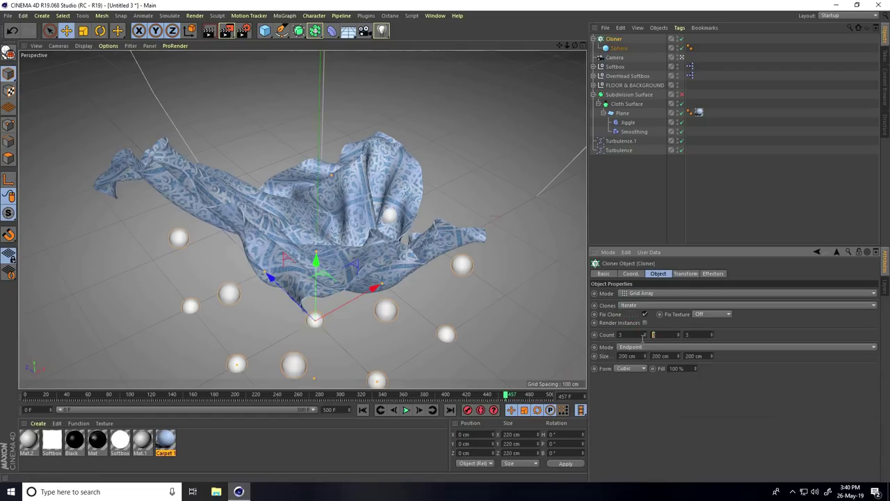
type("1")
key("Return")
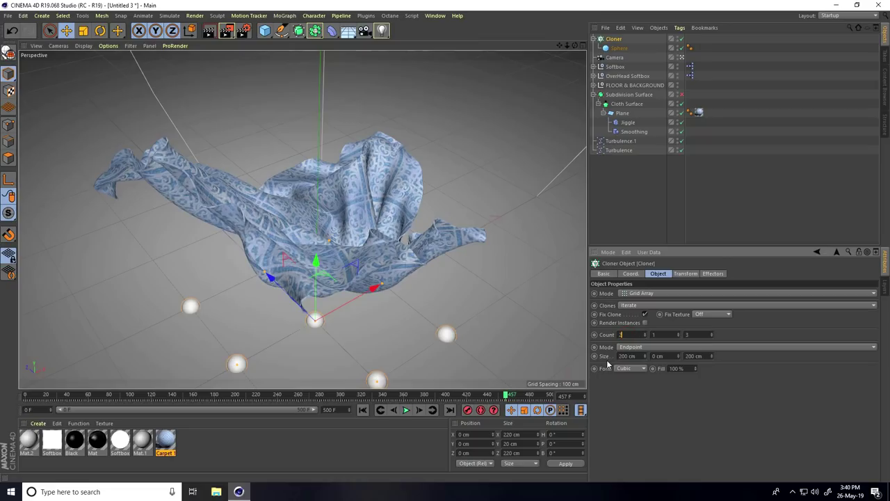
type("20")
key("Return")
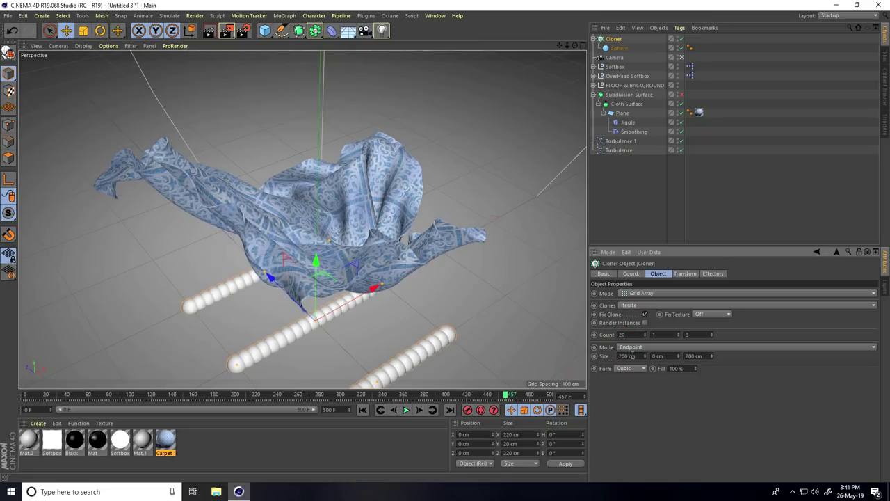
type("500")
key("Return")
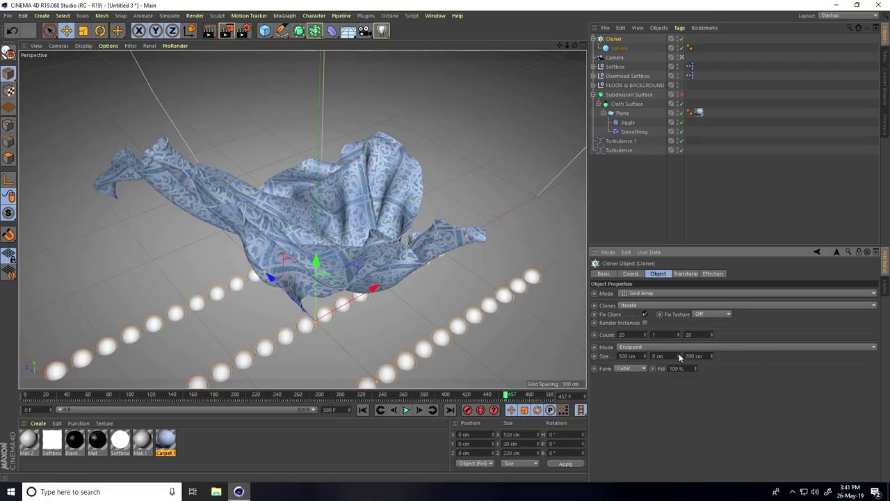
key("Return")
type("500")
key("Return")
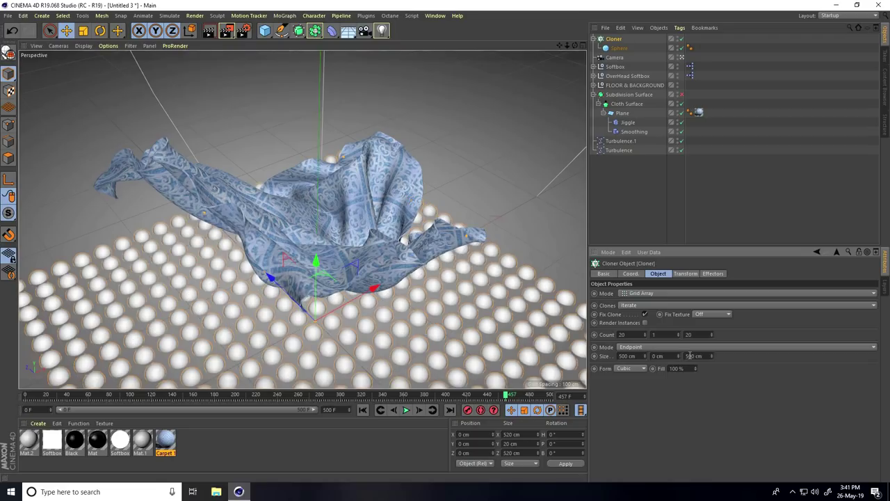
left_click_drag(334, 209, 252, 224, "alt")
scroll(252, 224, "up", 4)
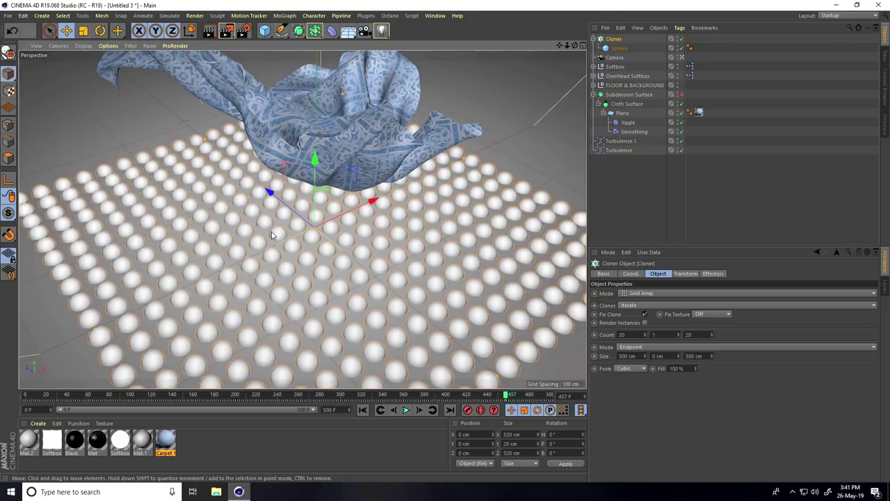
Step: Add a Random effector with position X/Z 1000 cm, Y 0, and uniform scale
left_click(613, 39)
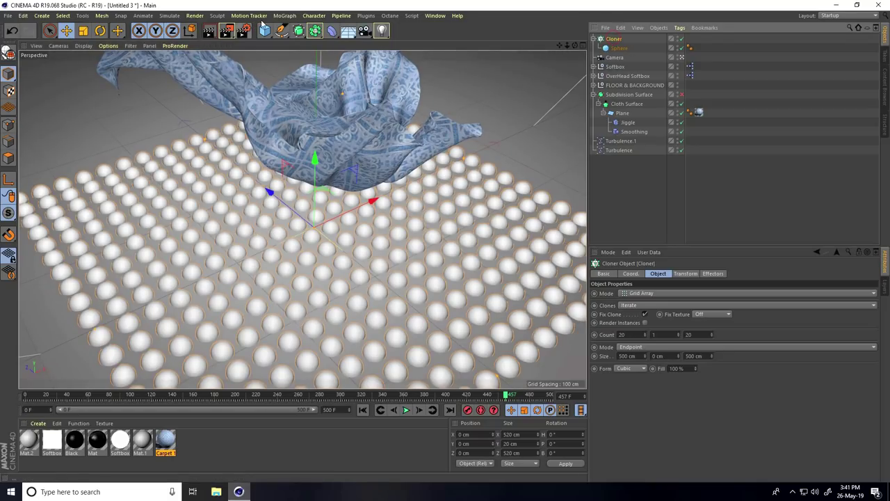
left_click(284, 15)
mouse_move(333, 32)
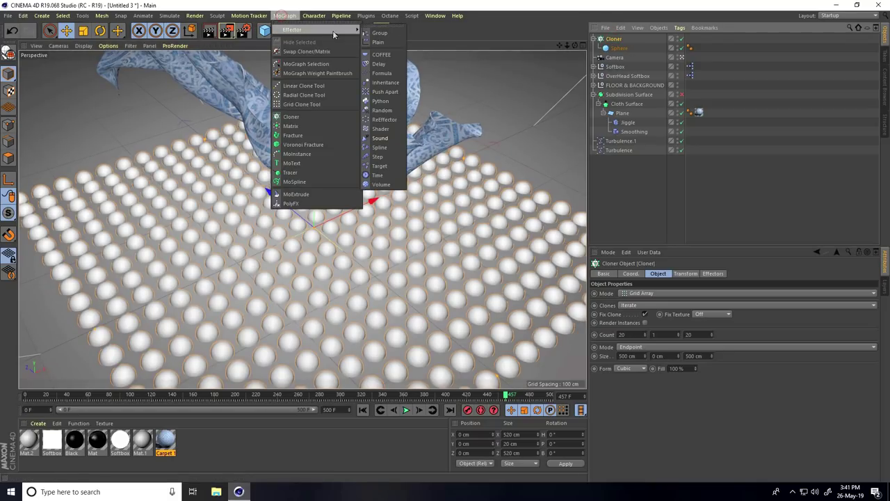
left_click(382, 110)
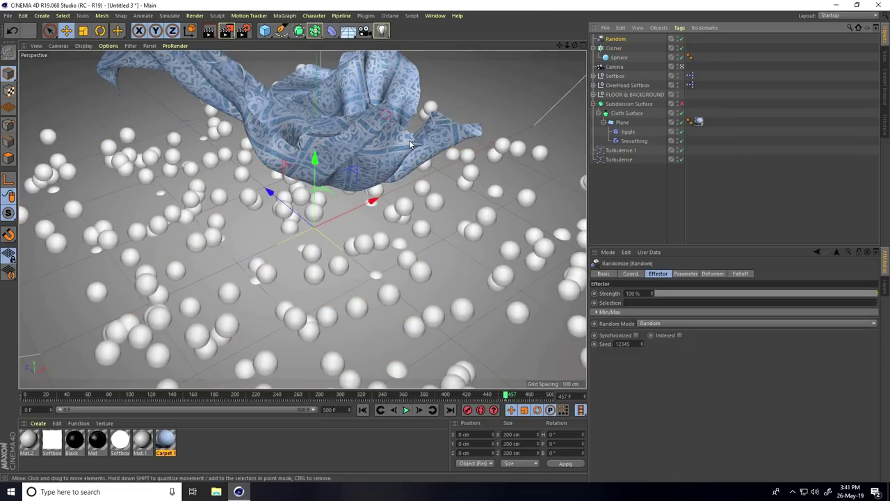
left_click(678, 273)
type("0")
key("Return")
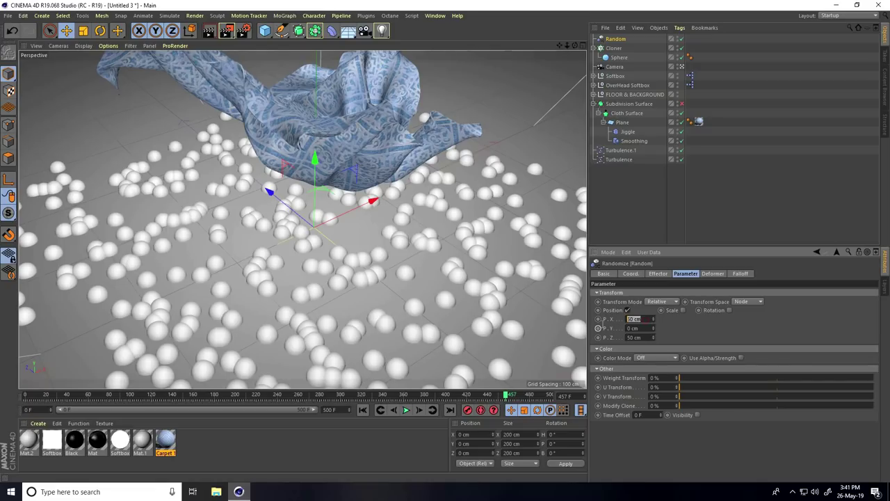
type("1000")
key("Tab")
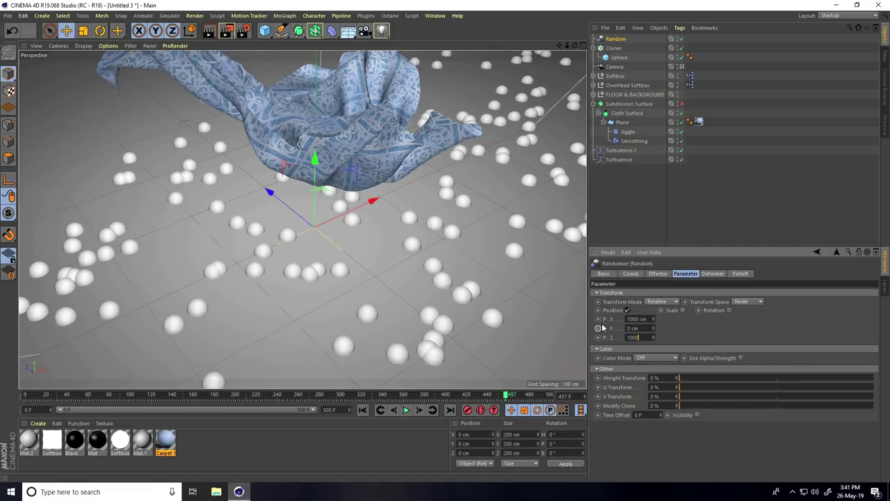
key("Return")
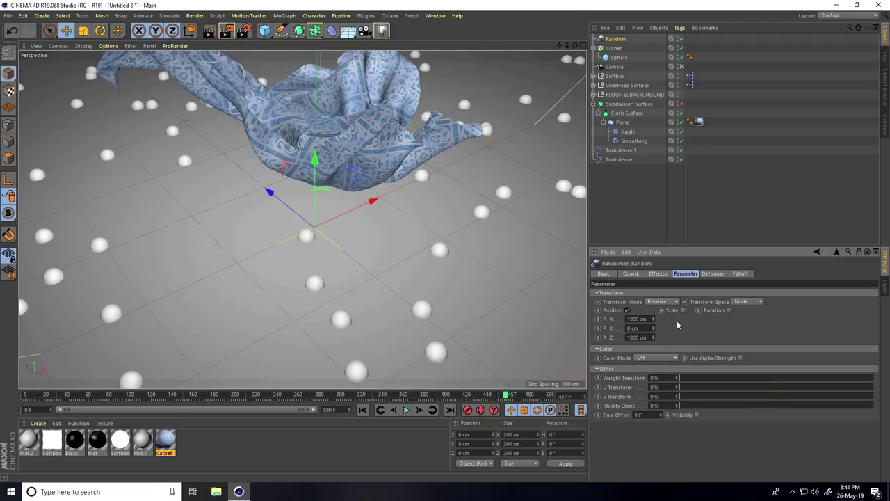
left_click(682, 311)
left_click(706, 346)
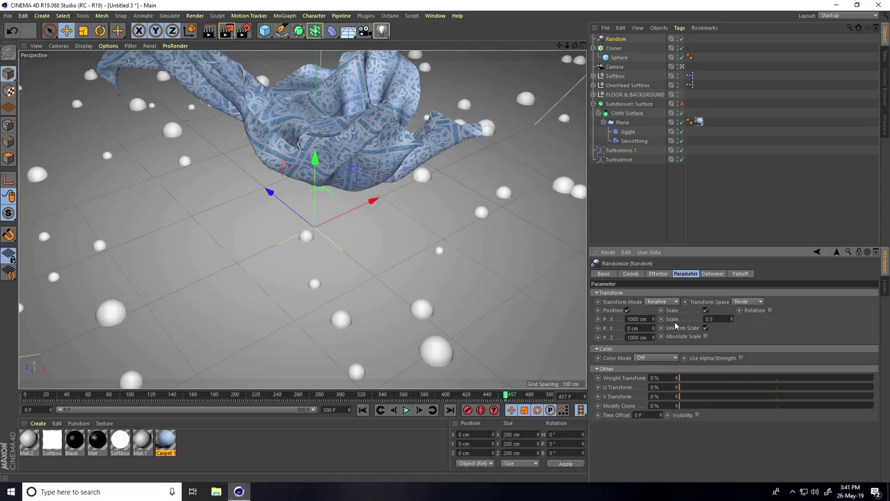
Step: Raise the sphere Cloner about 15 cm in the Front view, then return to perspective
middle_click(345, 292)
middle_click(362, 286)
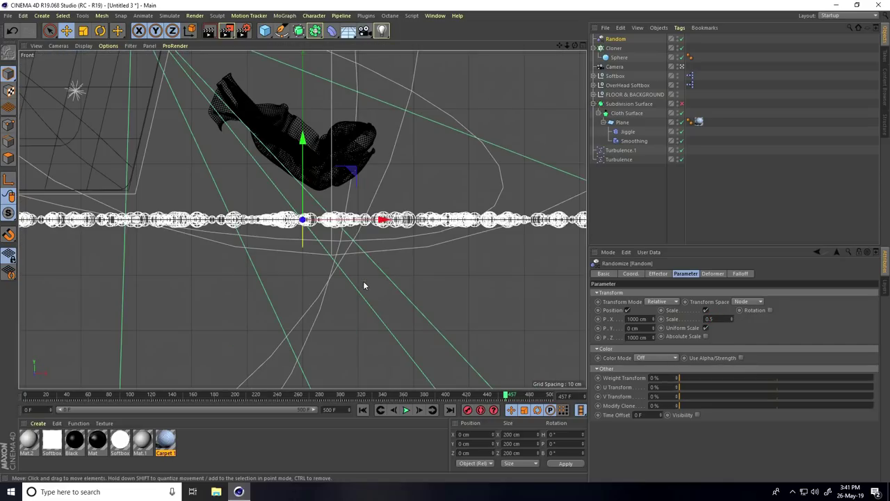
left_click(612, 48)
key("o")
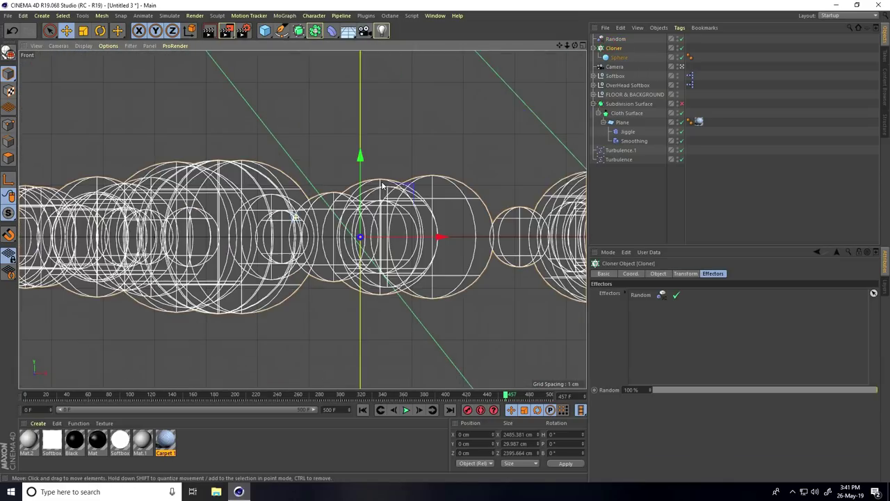
left_click_drag(359, 156, 362, 81)
middle_click(361, 81)
key("F1")
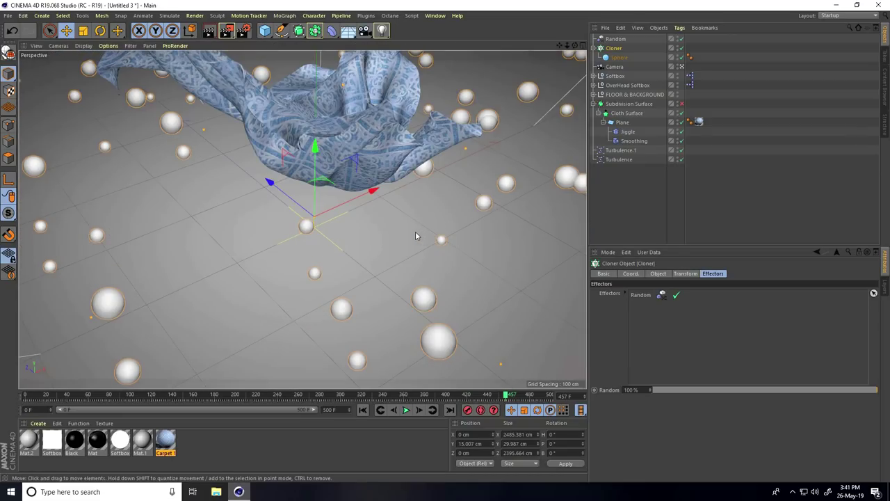
left_click_drag(415, 235, 370, 246, "alt")
left_click(621, 59)
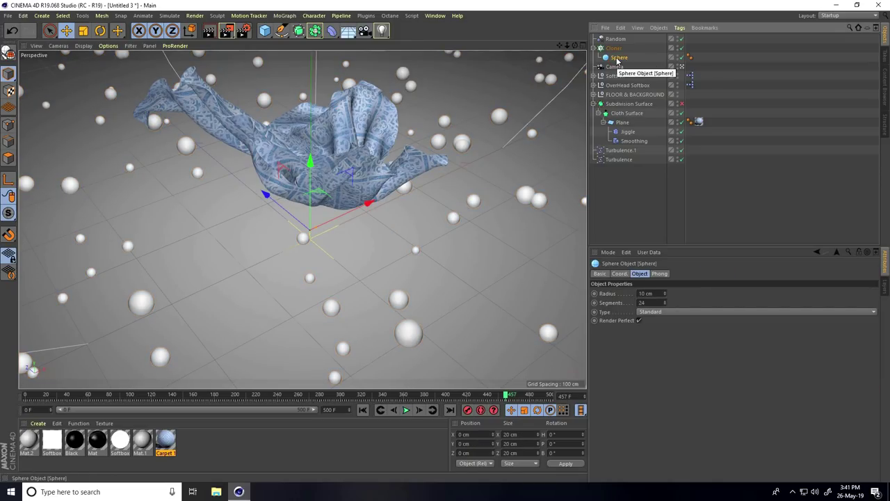
Step: Duplicate the Sphere as Sphere.1 under the Cloner and load the MercyMat materials
left_click_drag(616, 61, 620, 56, "ctrl")
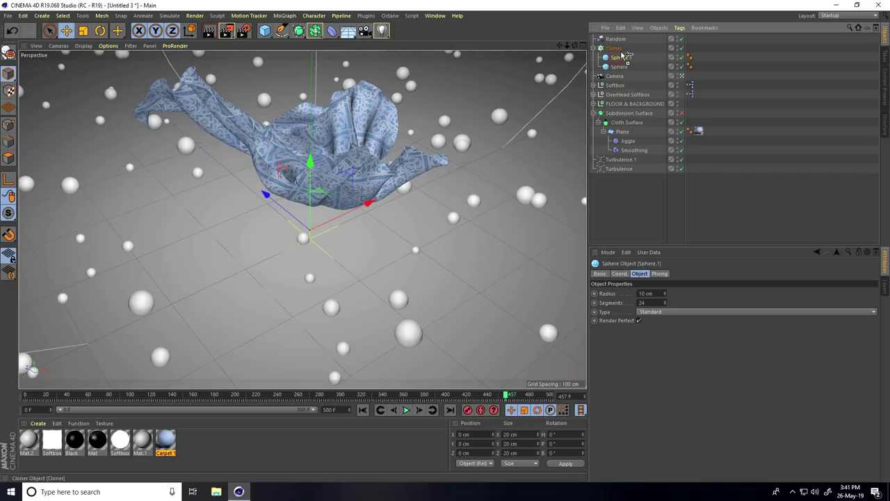
left_click(38, 422)
left_click(72, 371)
left_click(119, 78)
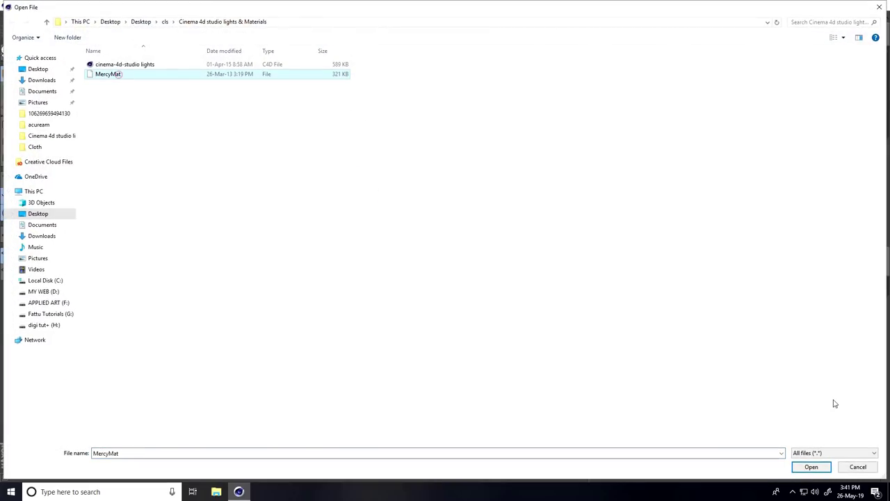
left_click(811, 466)
Step: Apply yellow to Sphere and purple to Sphere.1, then replay from frame 0
left_click_drag(277, 445, 621, 66)
left_click_drag(418, 439, 622, 122)
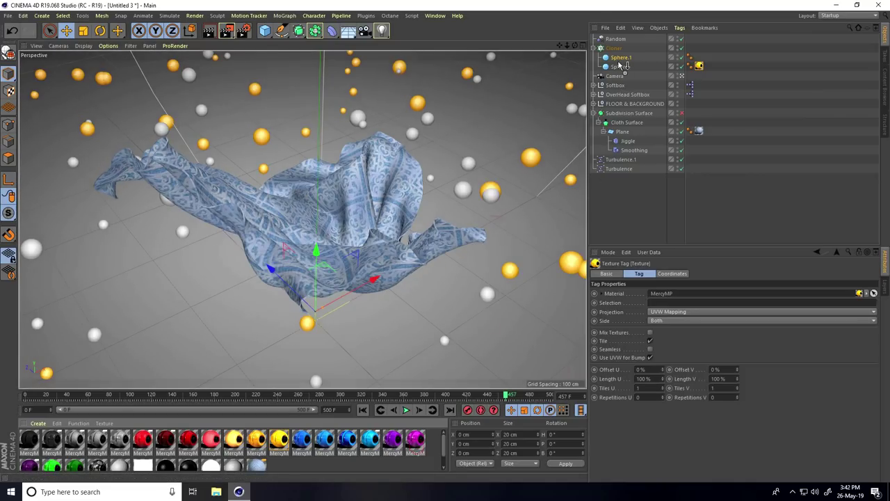
left_click_drag(619, 63, 619, 58)
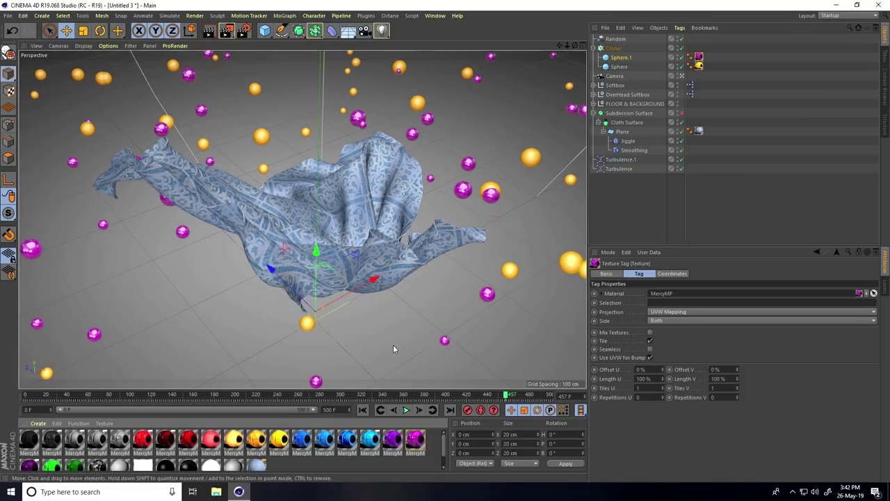
left_click(362, 410)
left_click(407, 411)
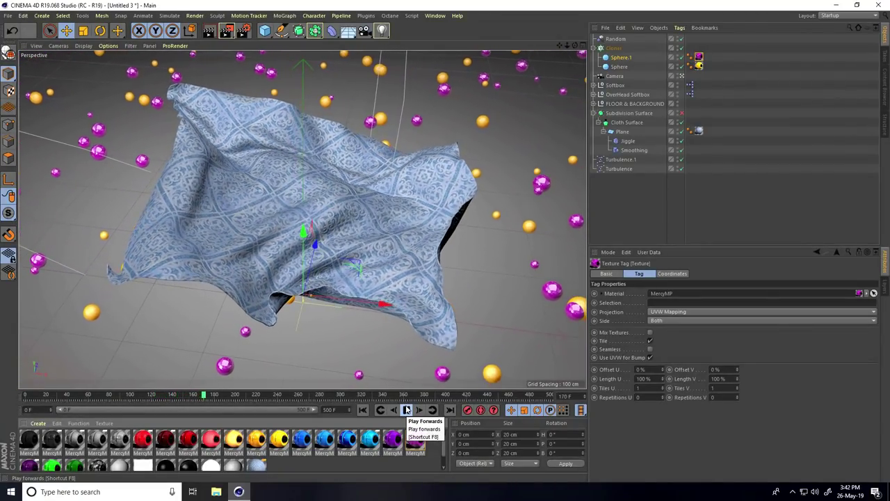
Step: Stop playback and add Ambient Occlusion and Global Illumination with low irradiance cache density
left_click(407, 411)
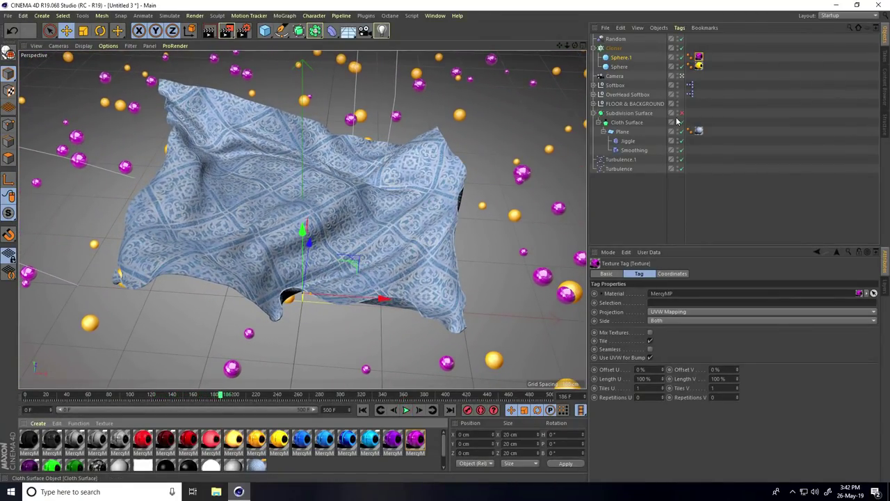
left_click(240, 34)
left_click(69, 170)
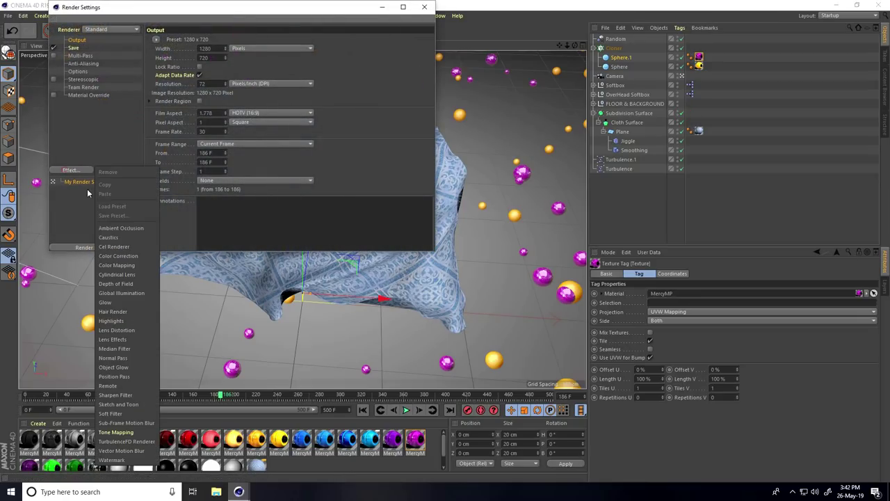
left_click(123, 227)
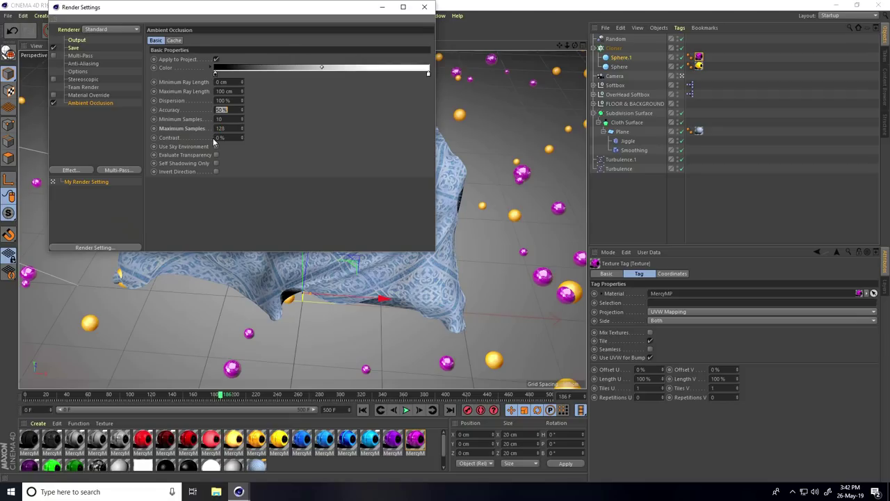
left_click(71, 171)
left_click(125, 288)
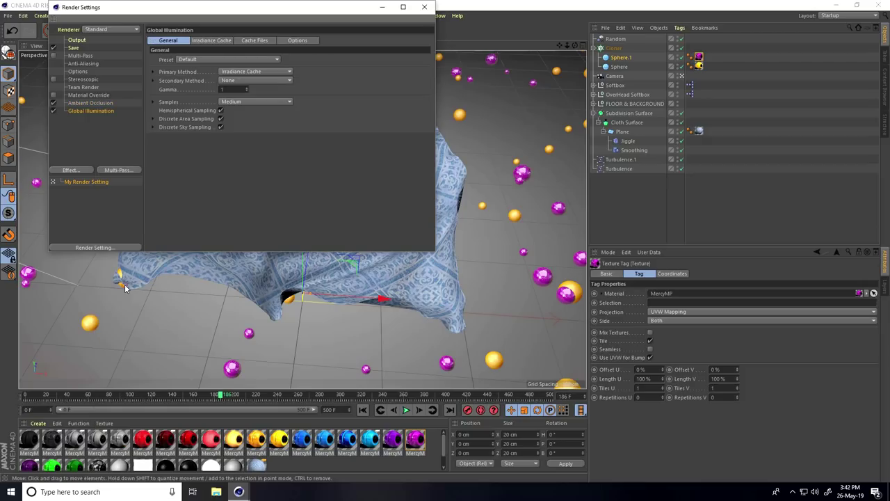
left_click(213, 40)
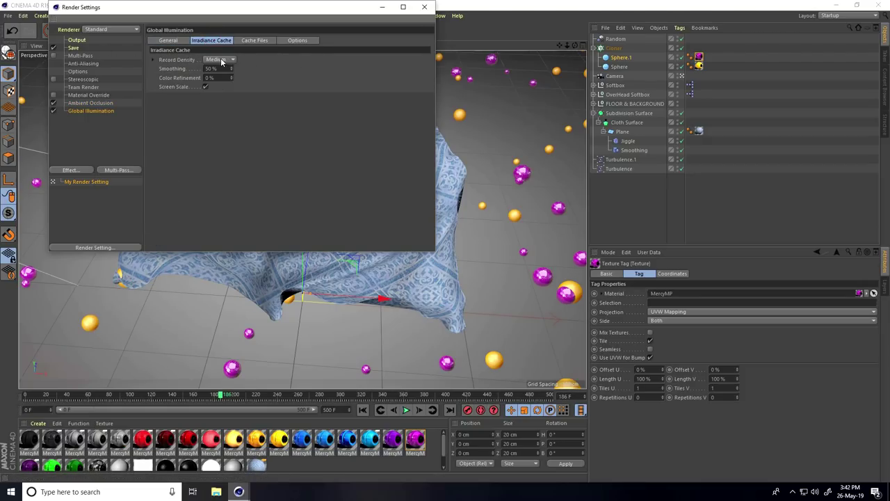
left_click(222, 60)
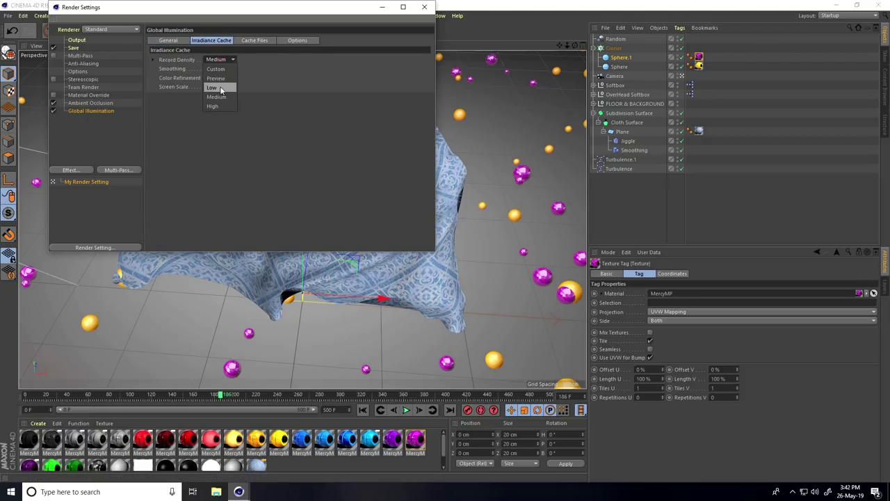
Step: Set rendered images to save as JPG and choose the output location
left_click(74, 64)
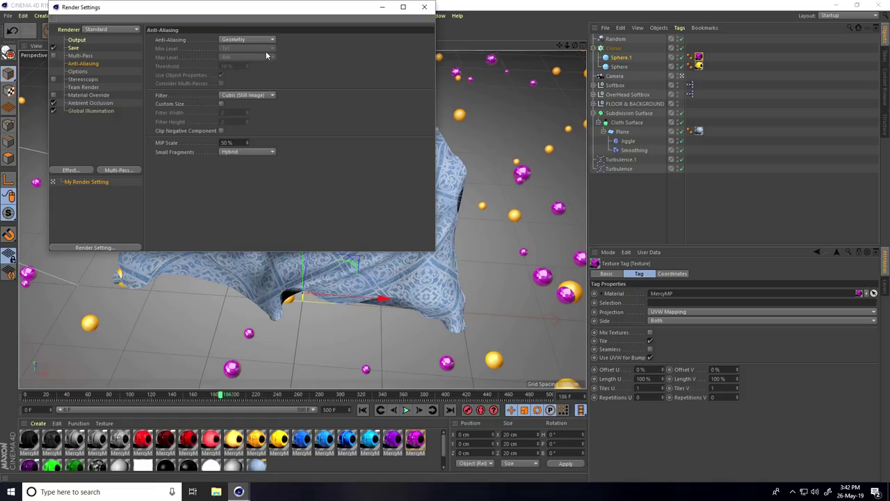
left_click(73, 48)
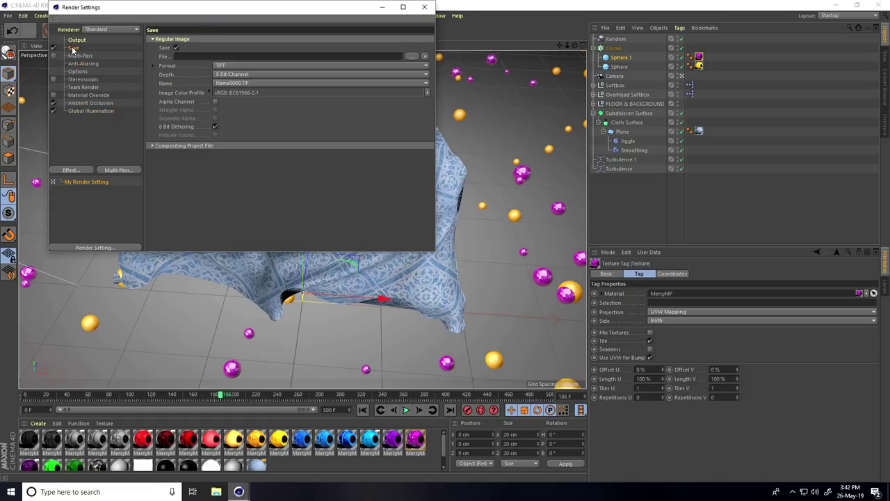
left_click(244, 66)
left_click(223, 129)
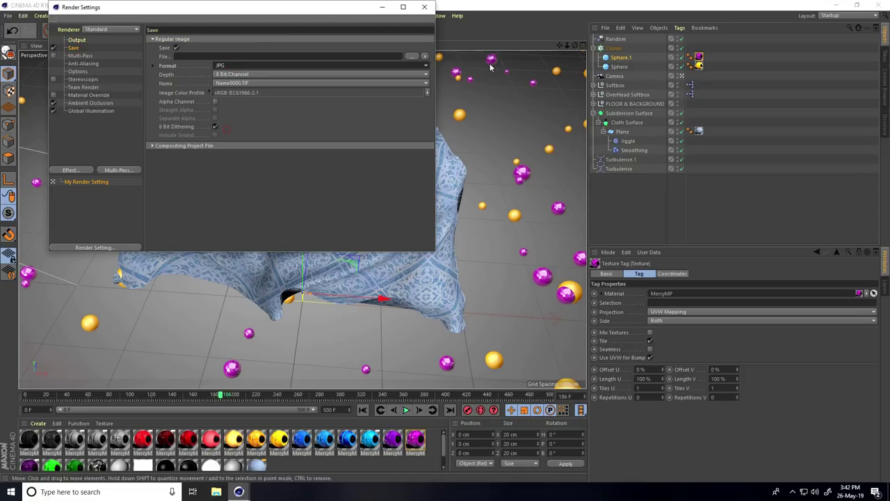
left_click(413, 56)
Step: Create a 'renders' folder in Cloth and set the output file name to 'a'
left_click(47, 21)
right_click(144, 169)
left_click(168, 278)
left_click(272, 279)
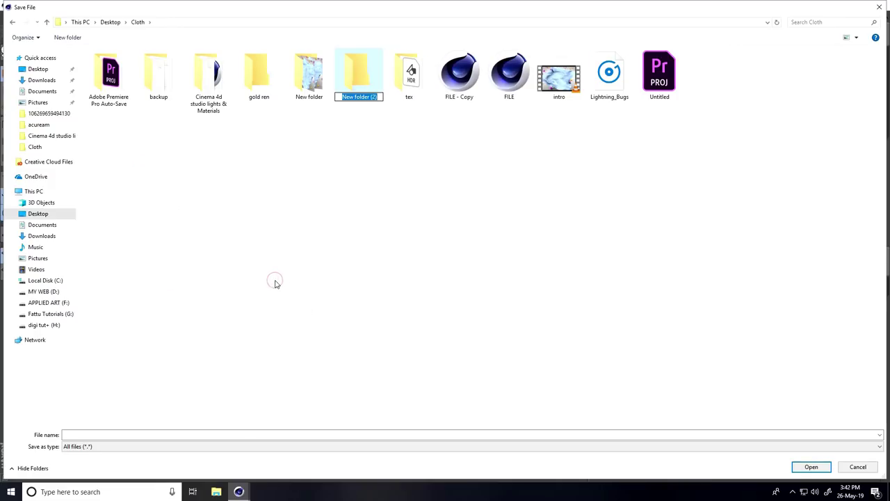
type("renders")
key("Return")
key("Return")
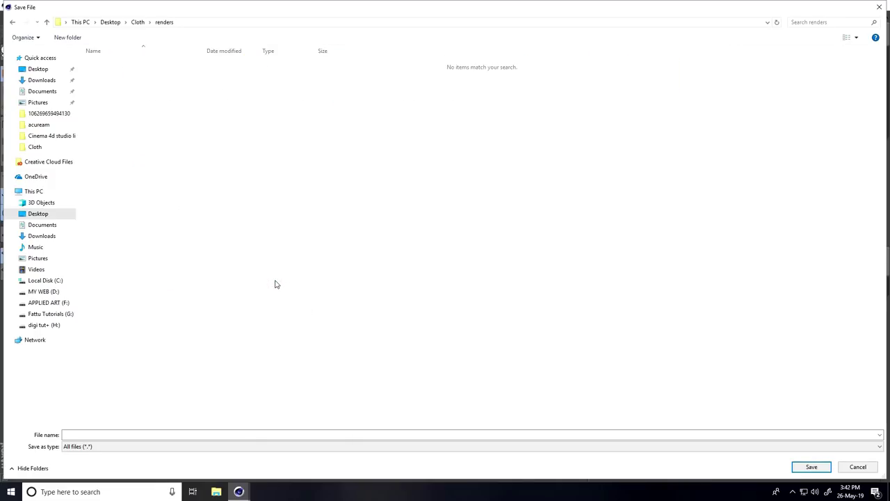
left_click(250, 435)
type("a")
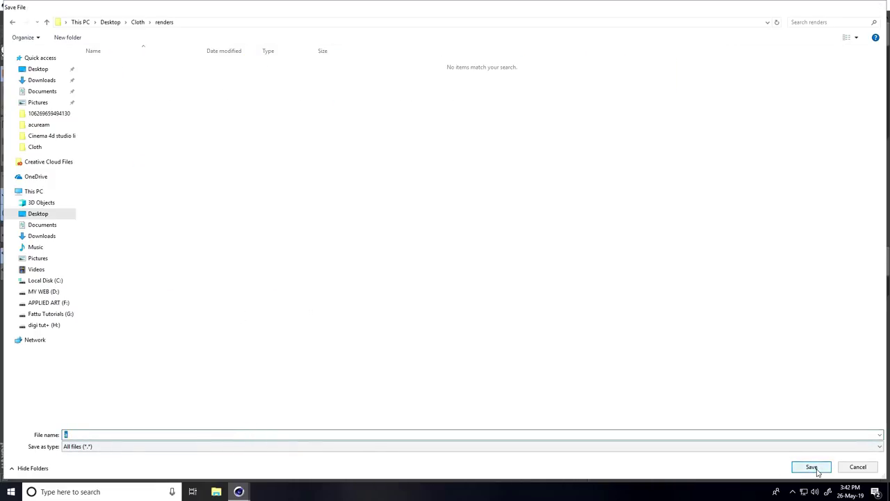
left_click(811, 467)
Step: Use the HDTV 1080 29.97 preset with All Frames range, then close Render Settings
left_click(77, 40)
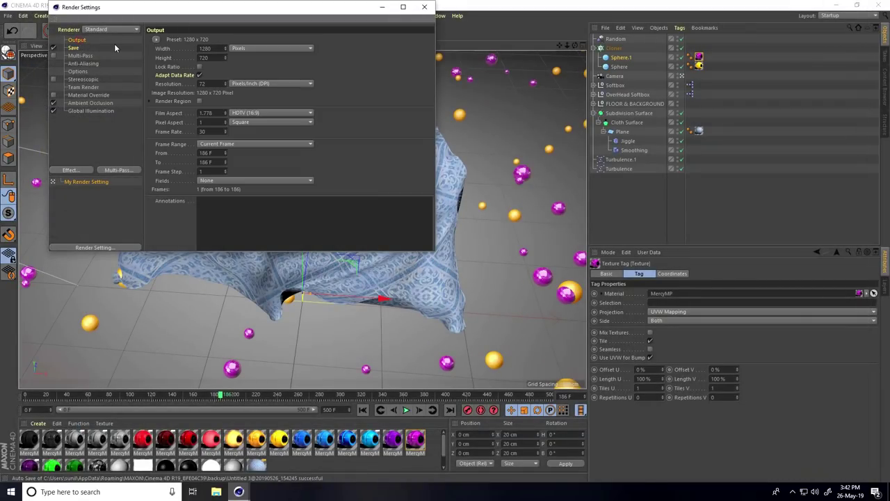
left_click(156, 39)
left_click(246, 237)
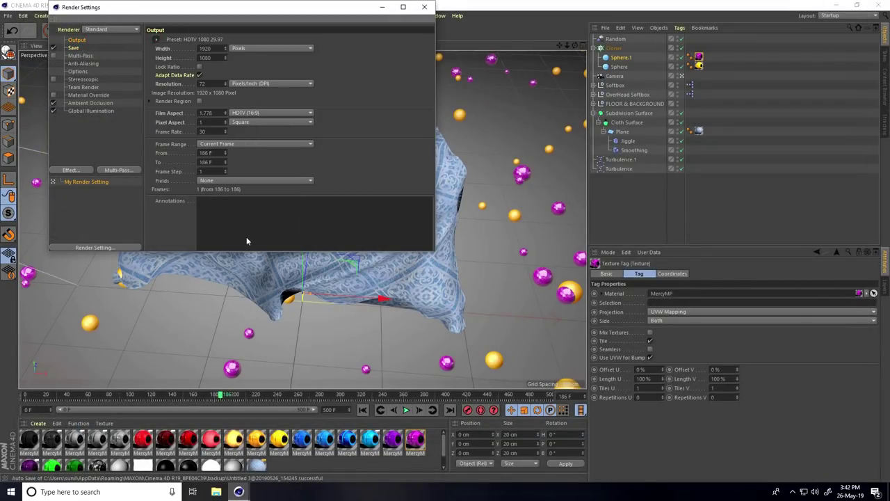
left_click(231, 144)
left_click(225, 174)
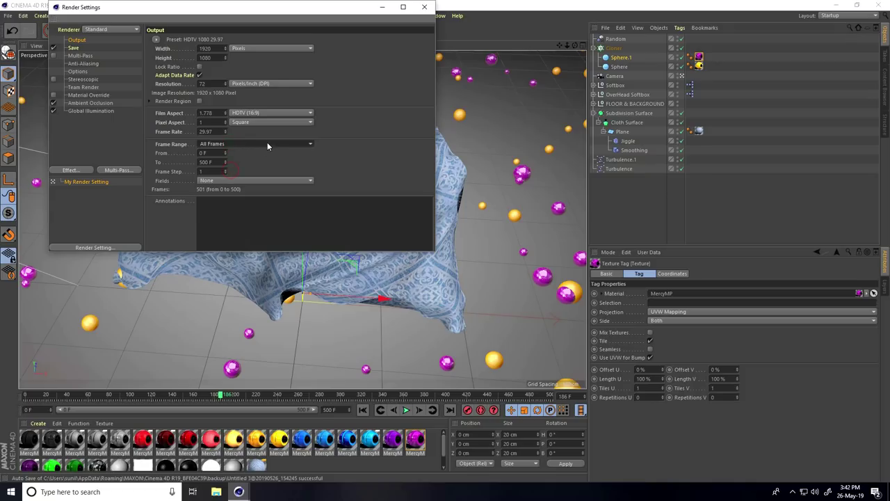
left_click(424, 7)
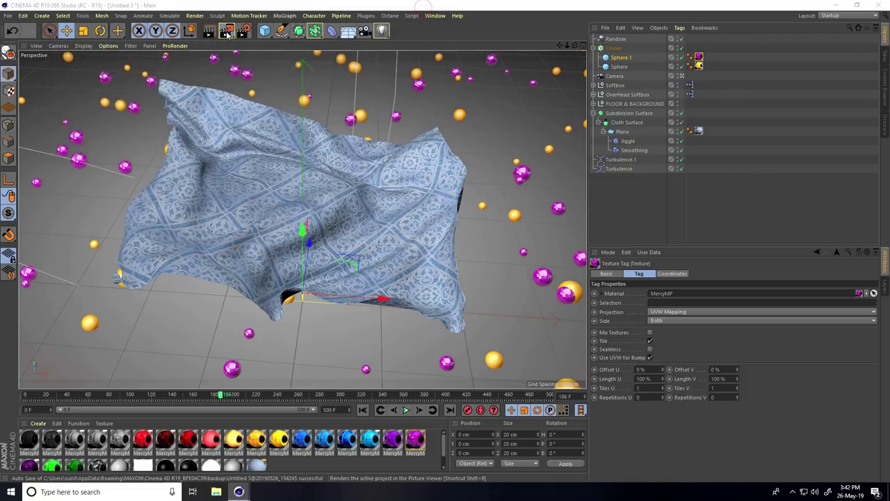
Step: Render to the Picture Viewer with Shift+R, dismiss the asset error, and maximize the viewer
key("shift+r")
left_click(210, 145)
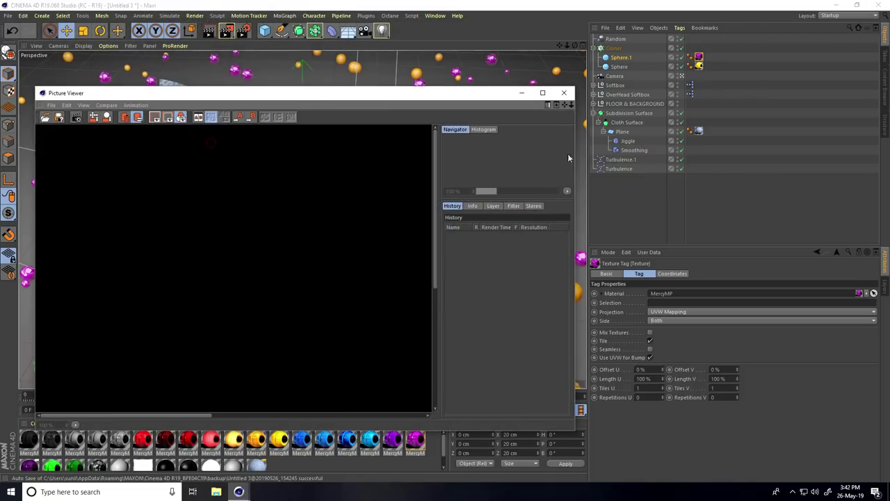
left_click(543, 92)
scroll(312, 225, "down", 1)
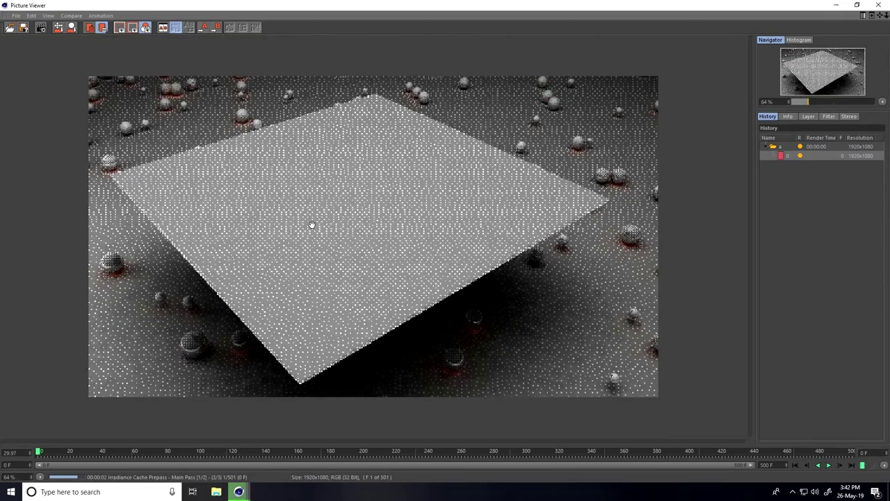